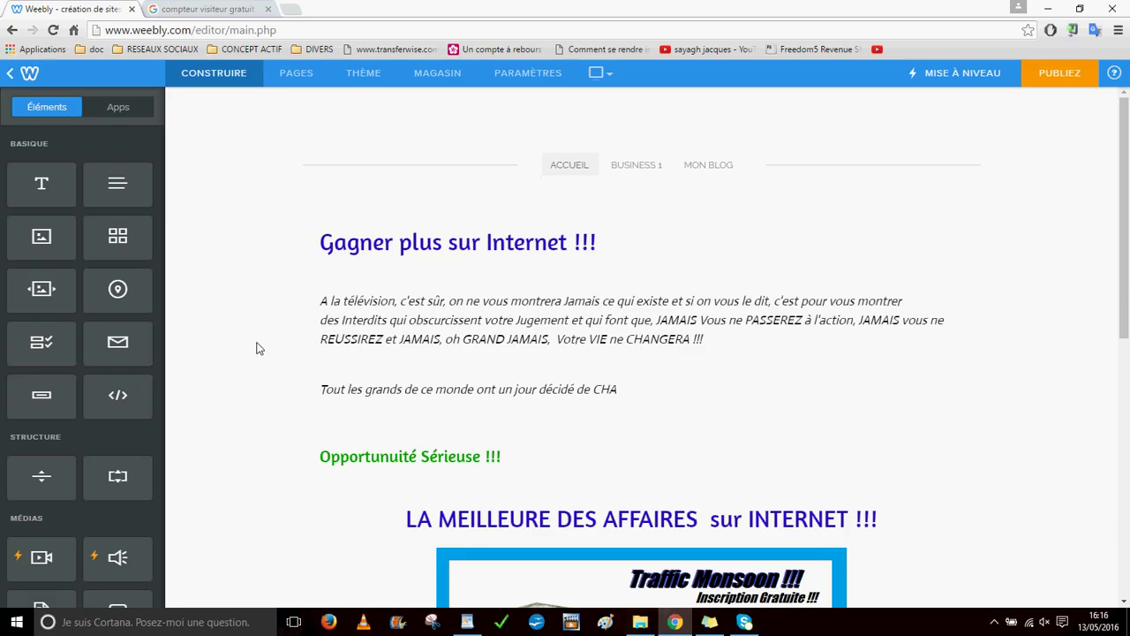
Switch to the Google results, open the compteurdevisite.com site and start creating a visit counter
click(200, 7)
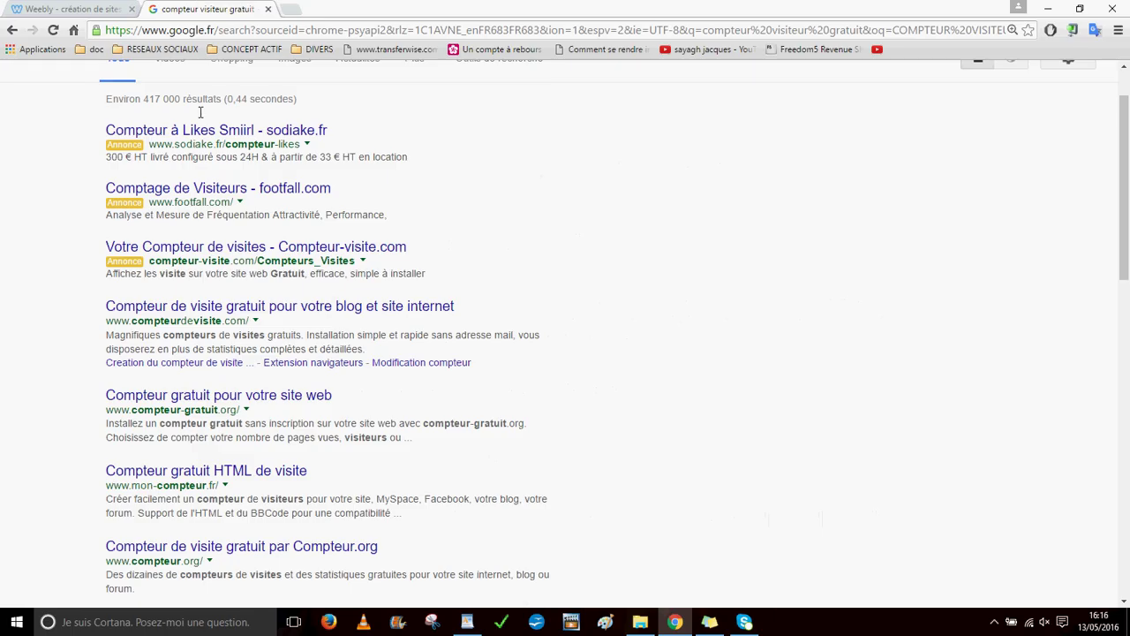
scroll(80, 185, up, 1)
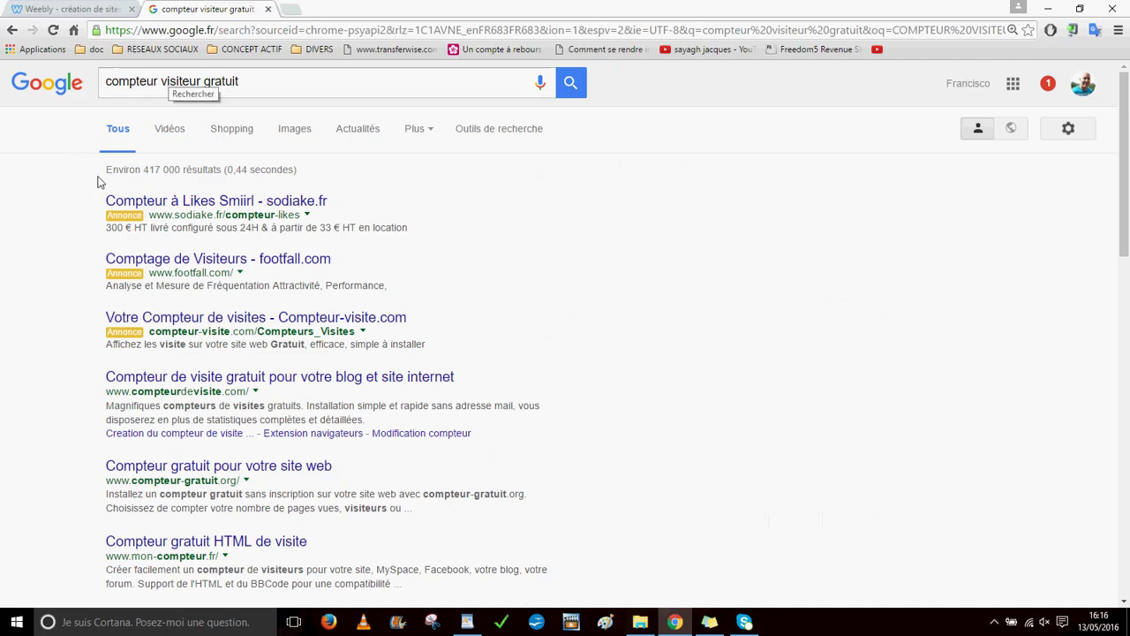
scroll(17, 236, down, 2)
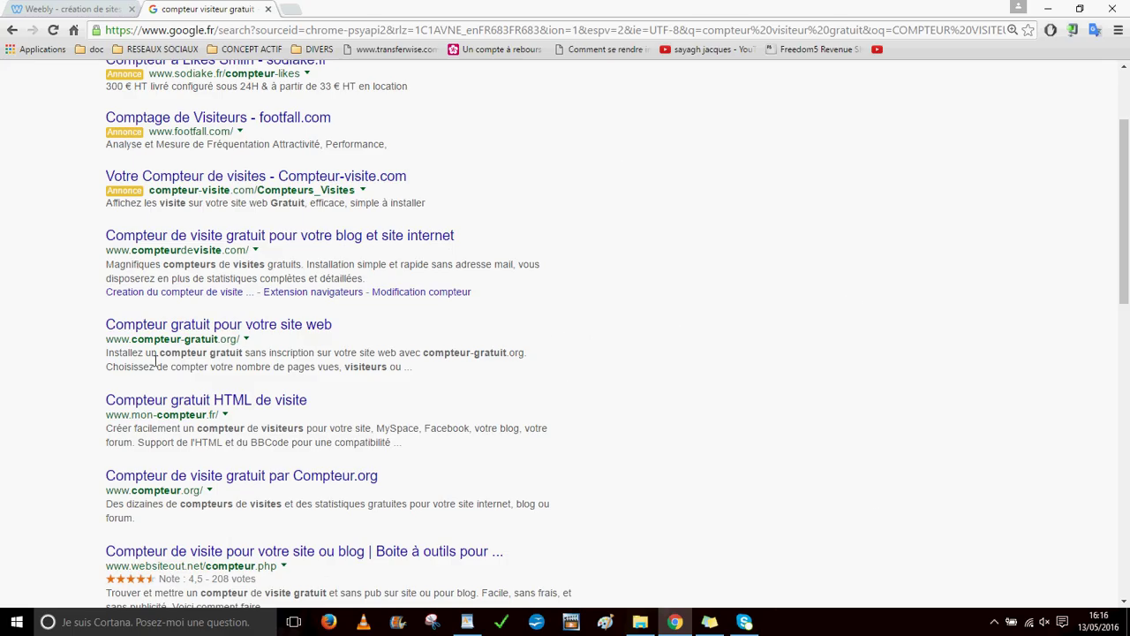
click(180, 242)
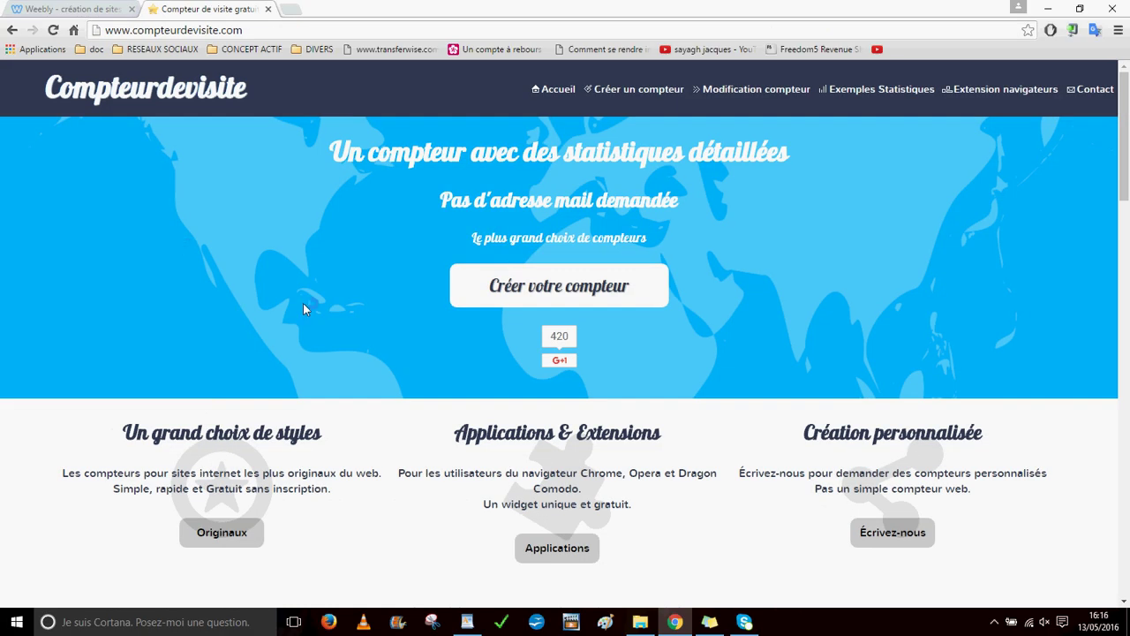
click(562, 285)
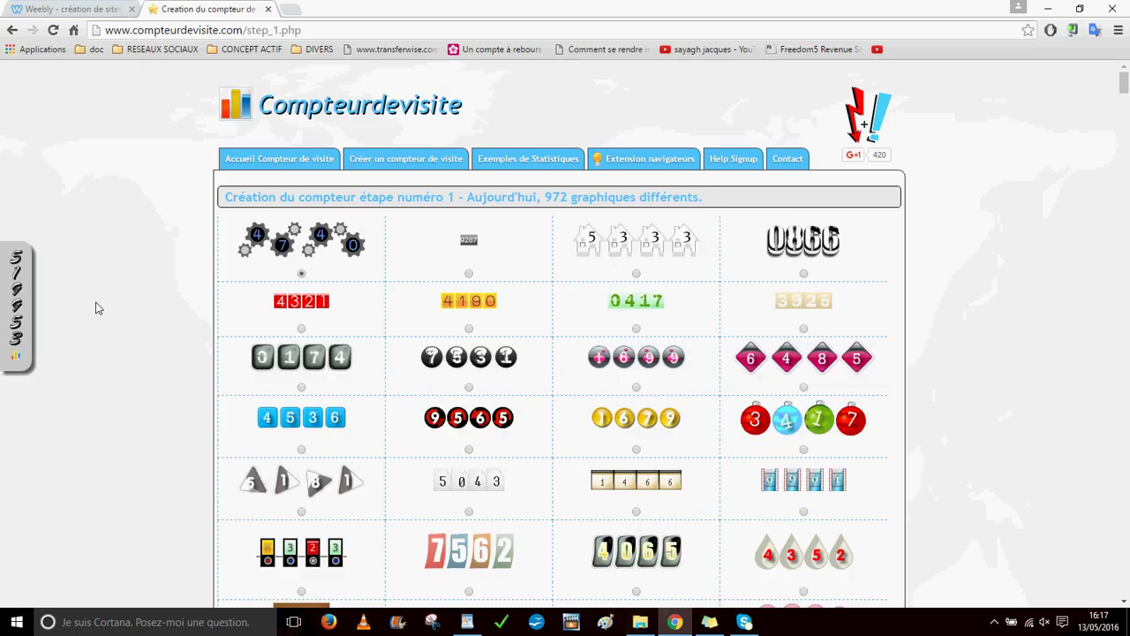
Choose the counter style with yellow digits on slanted black tiles, shown as 4065
scroll(173, 268, down, 1)
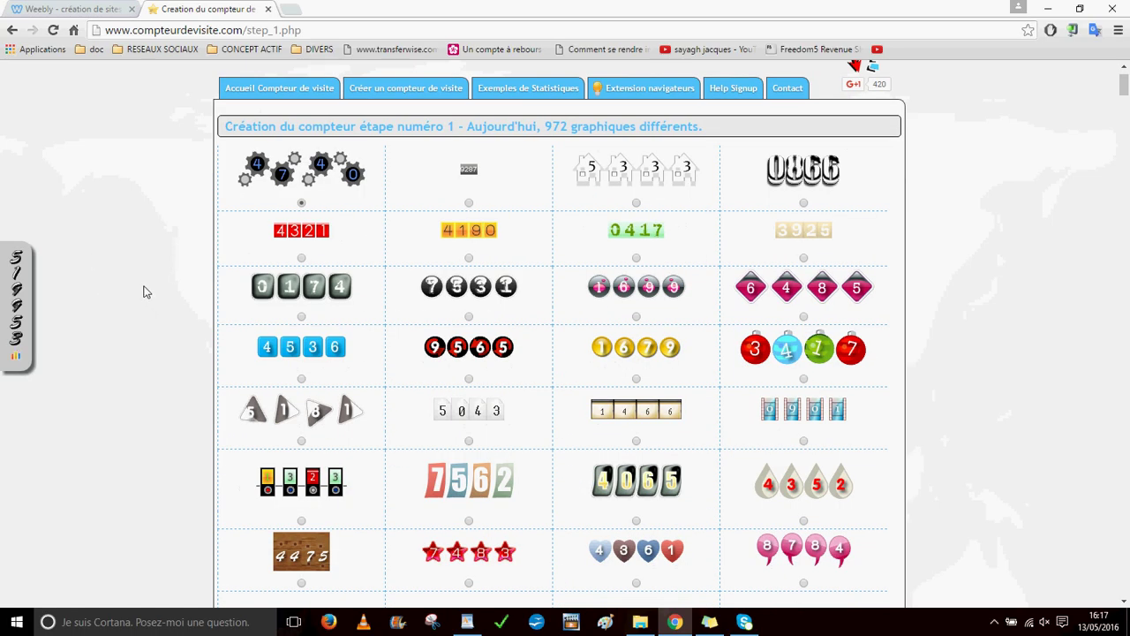
scroll(141, 291, down, 3)
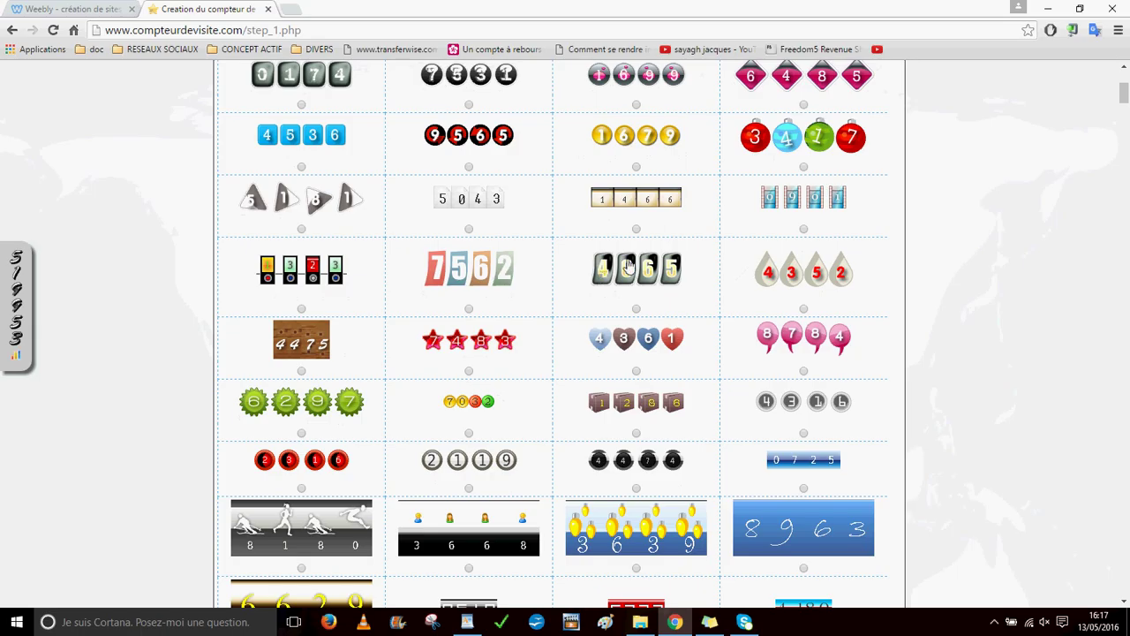
click(647, 272)
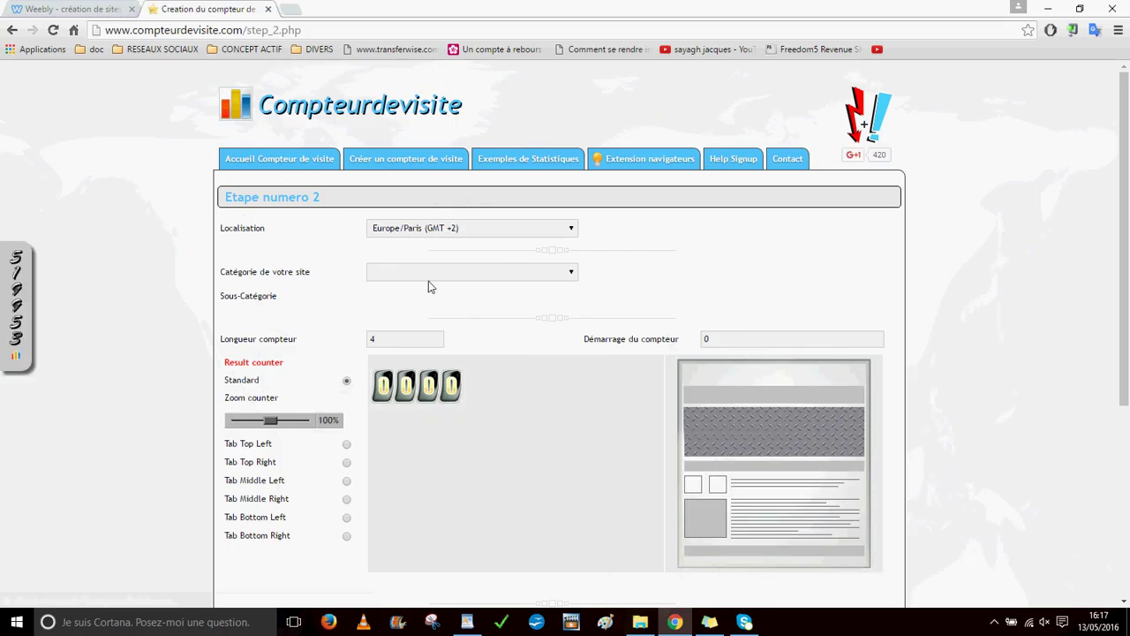
Set the site category to Internet and its sub-category to Promotion et affiliation
click(500, 272)
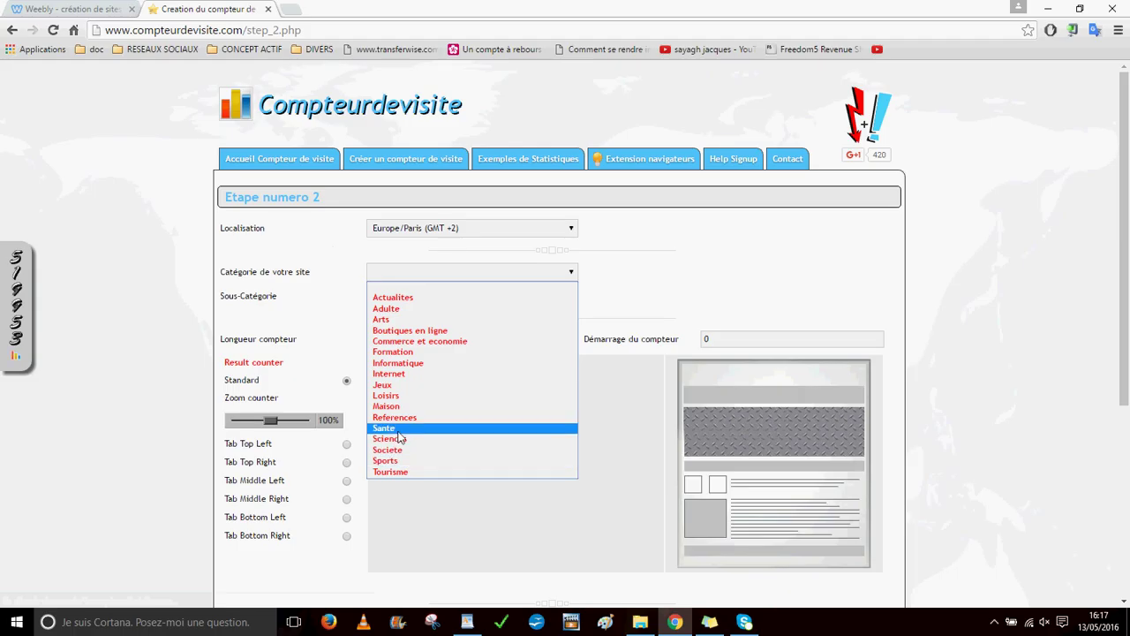
click(402, 375)
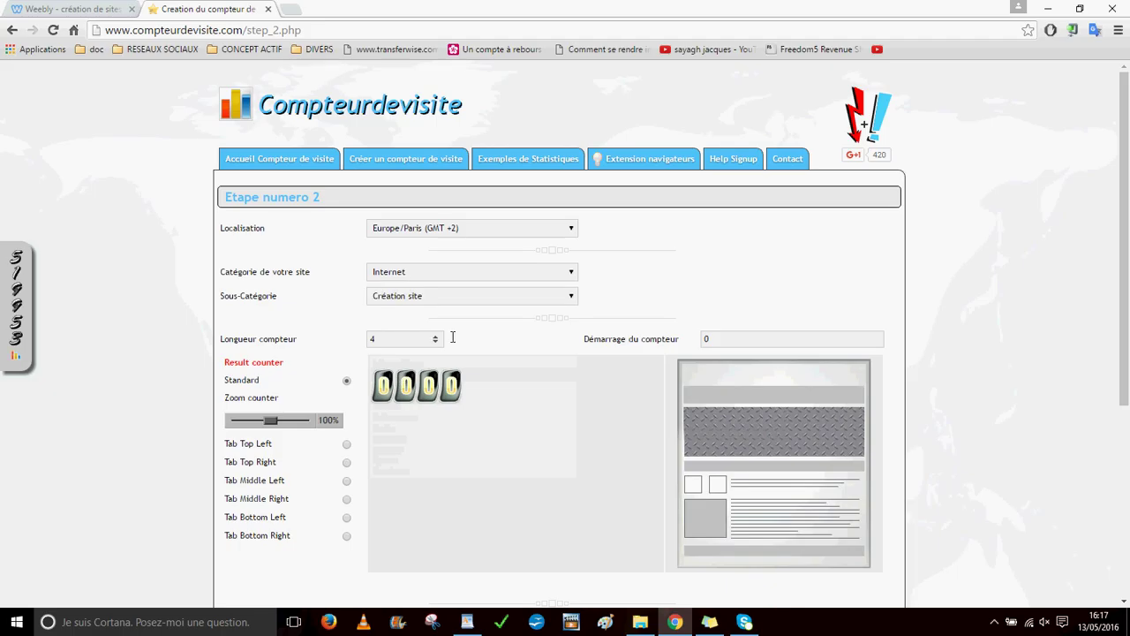
click(400, 297)
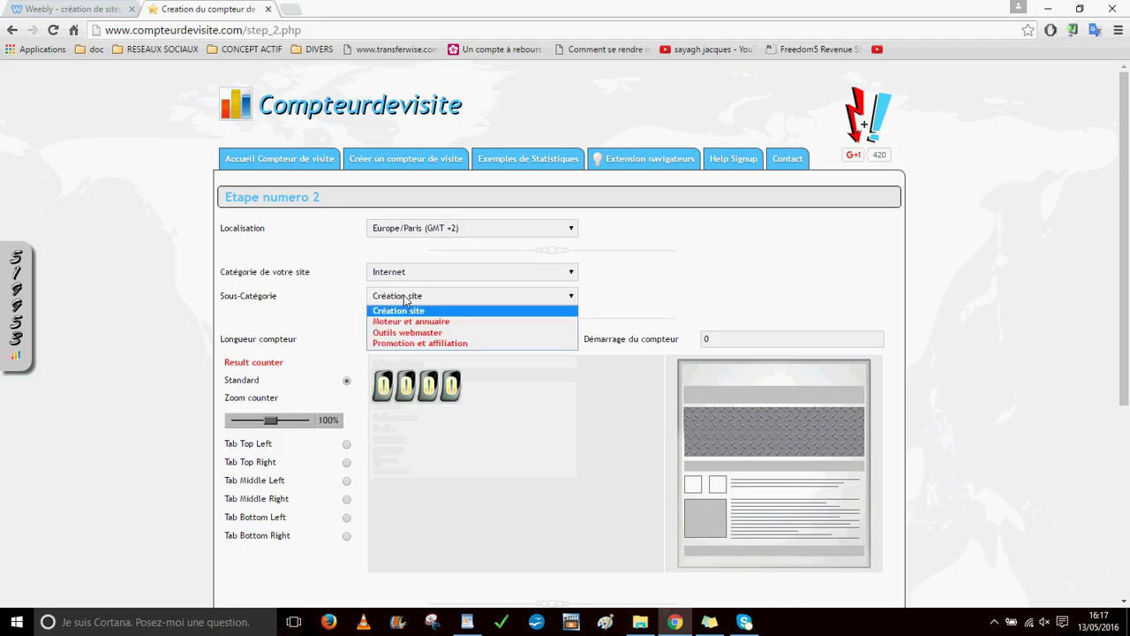
click(419, 345)
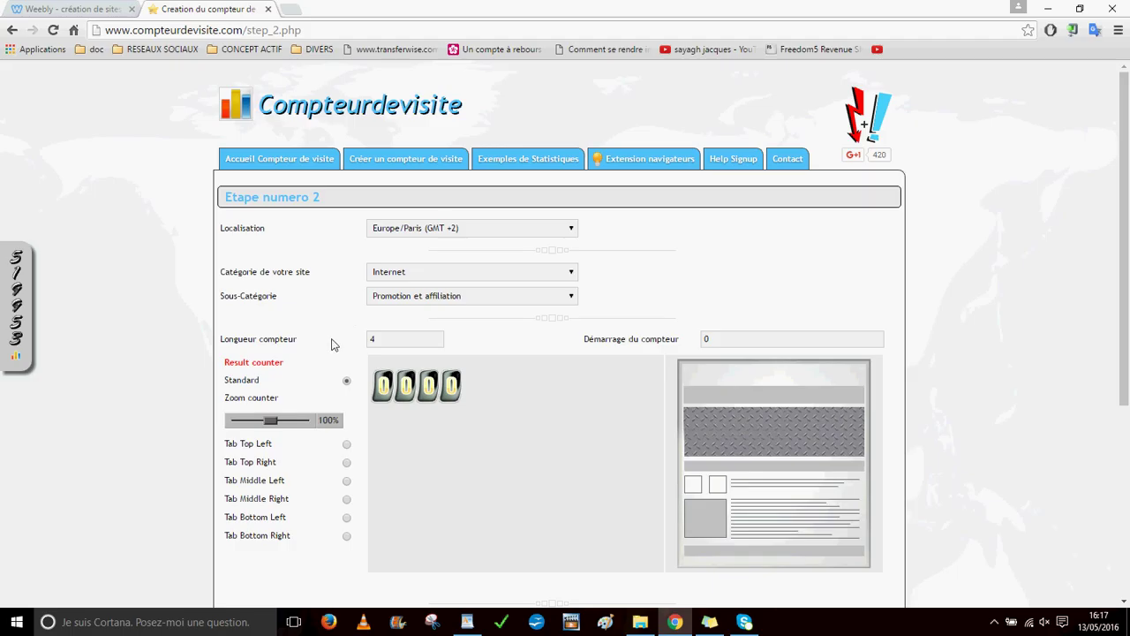
Set the counter length to 8 digits
click(435, 337)
click(435, 337)
click(435, 337)
click(435, 337)
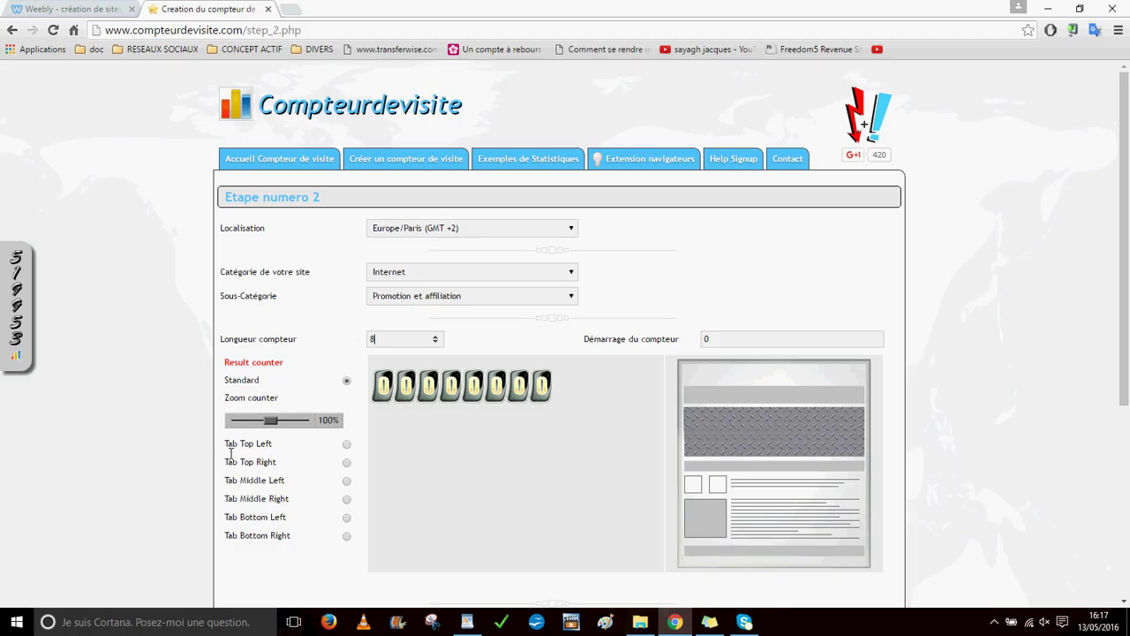
Try the counter in all six tab positions, from Tab Top Left to Tab Bottom Right, and return it to Standard
click(347, 445)
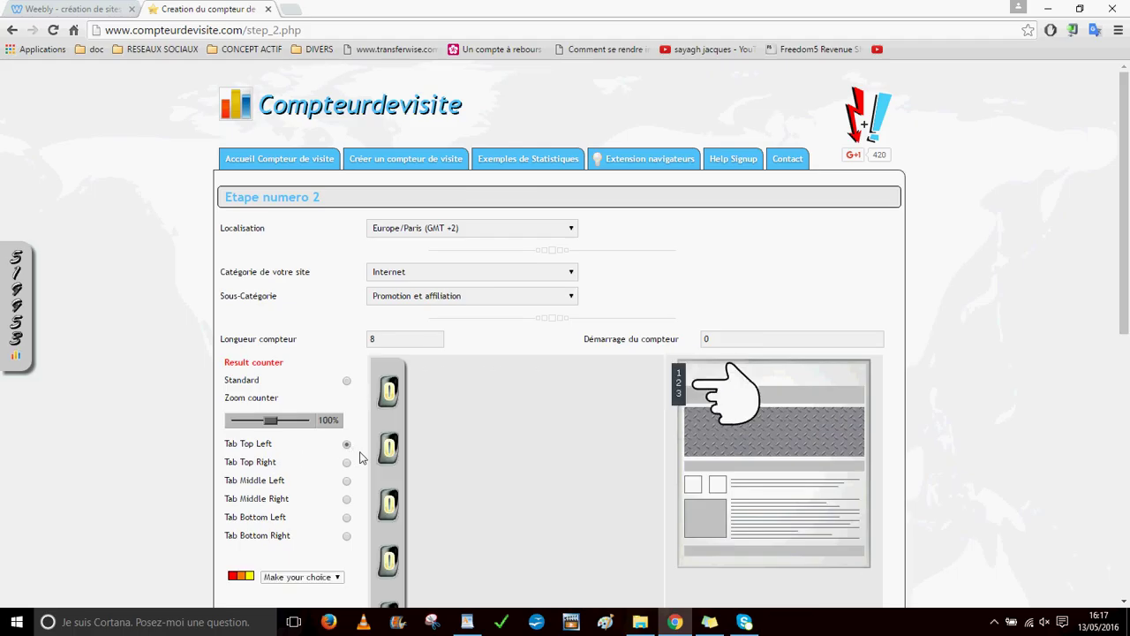
click(347, 464)
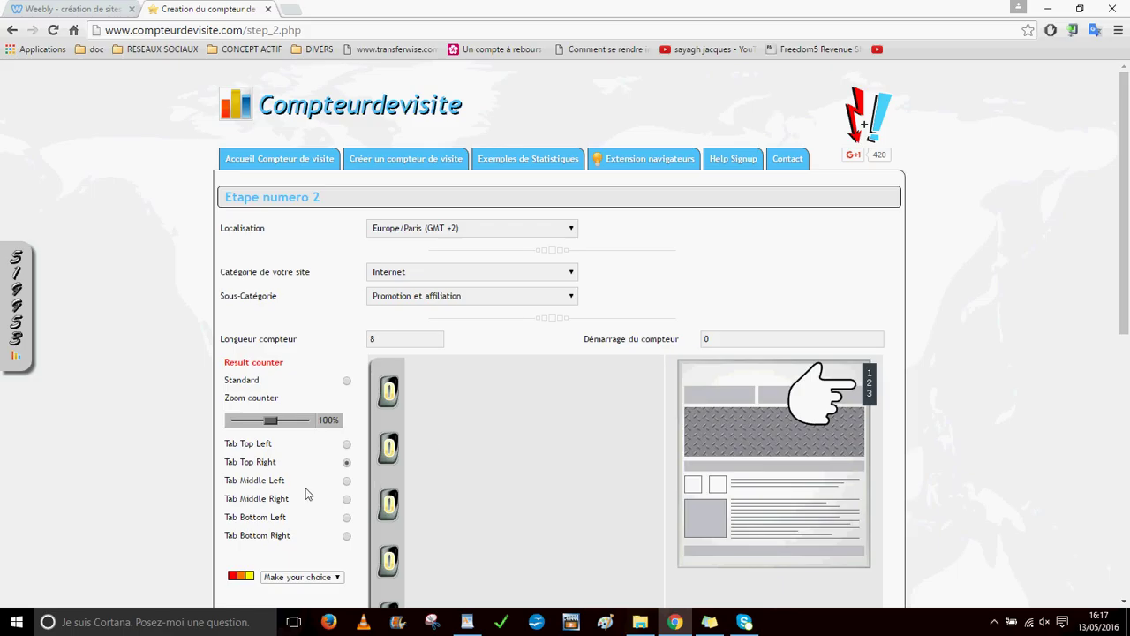
click(347, 482)
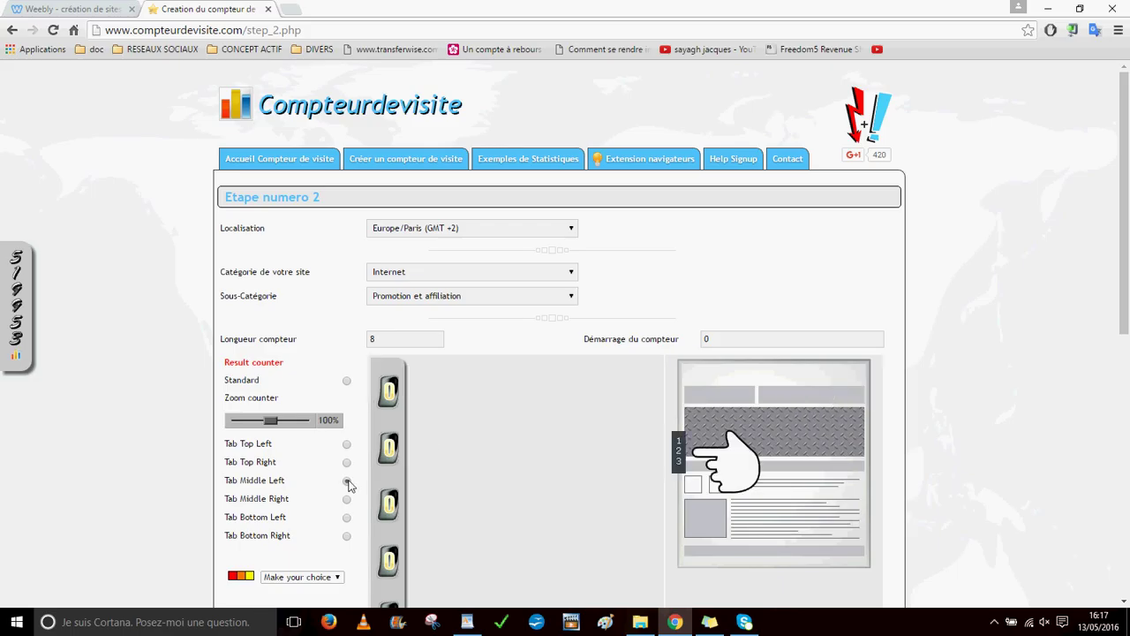
click(347, 500)
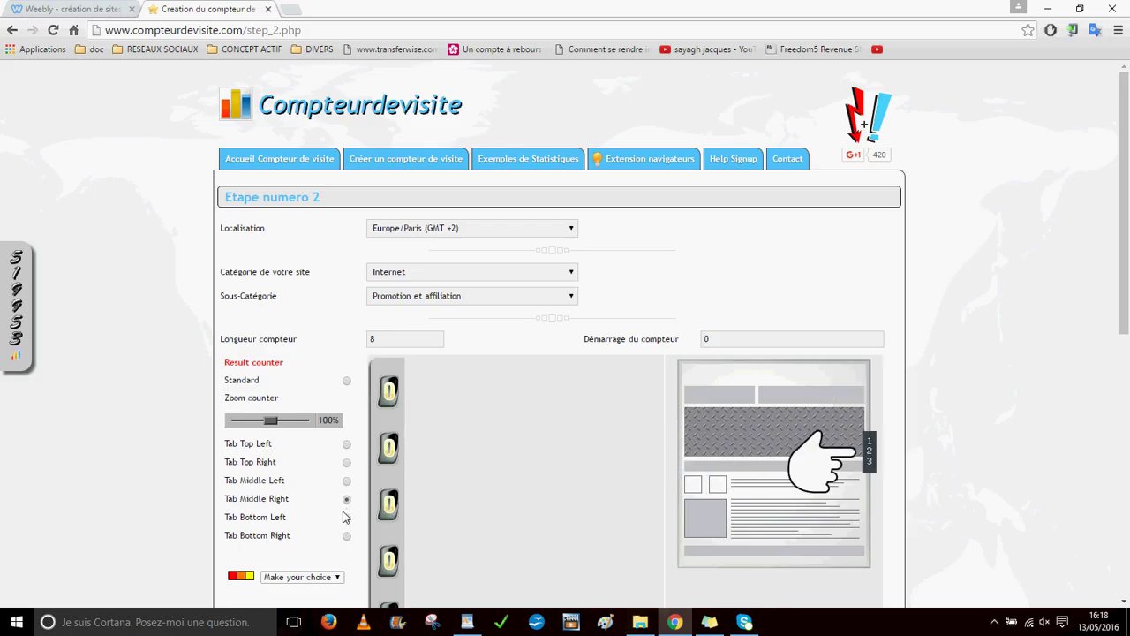
click(347, 519)
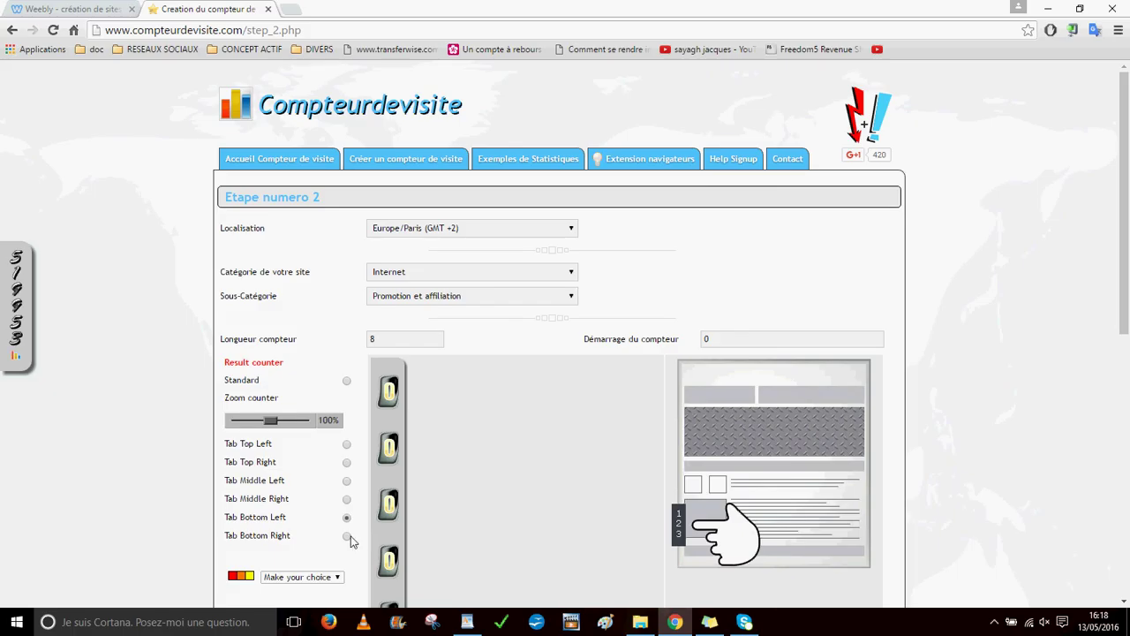
click(347, 537)
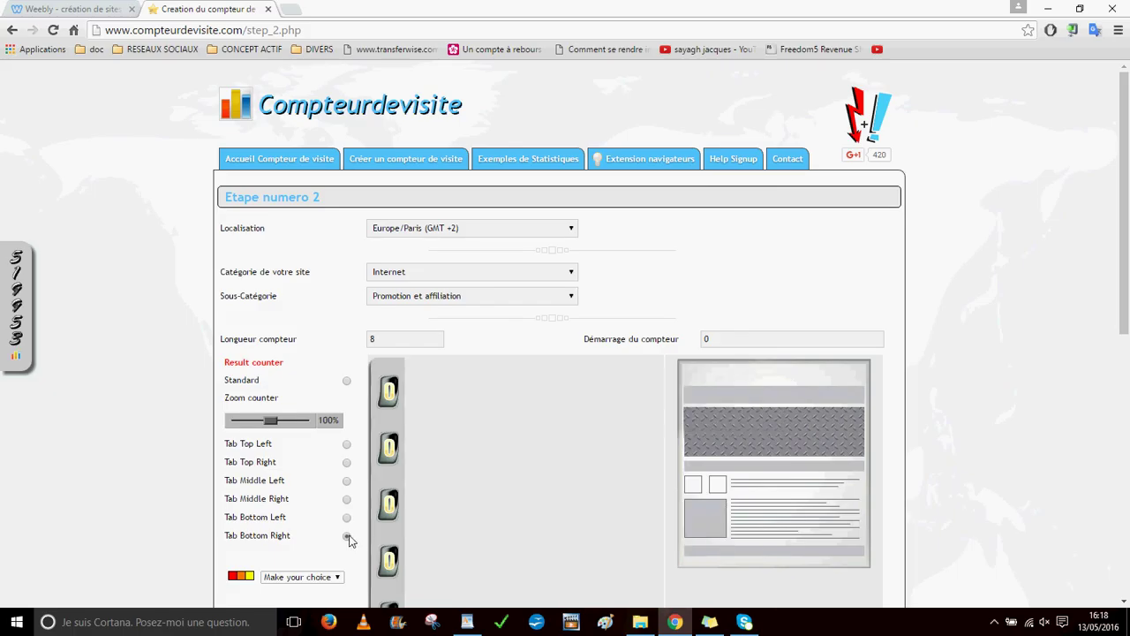
click(347, 381)
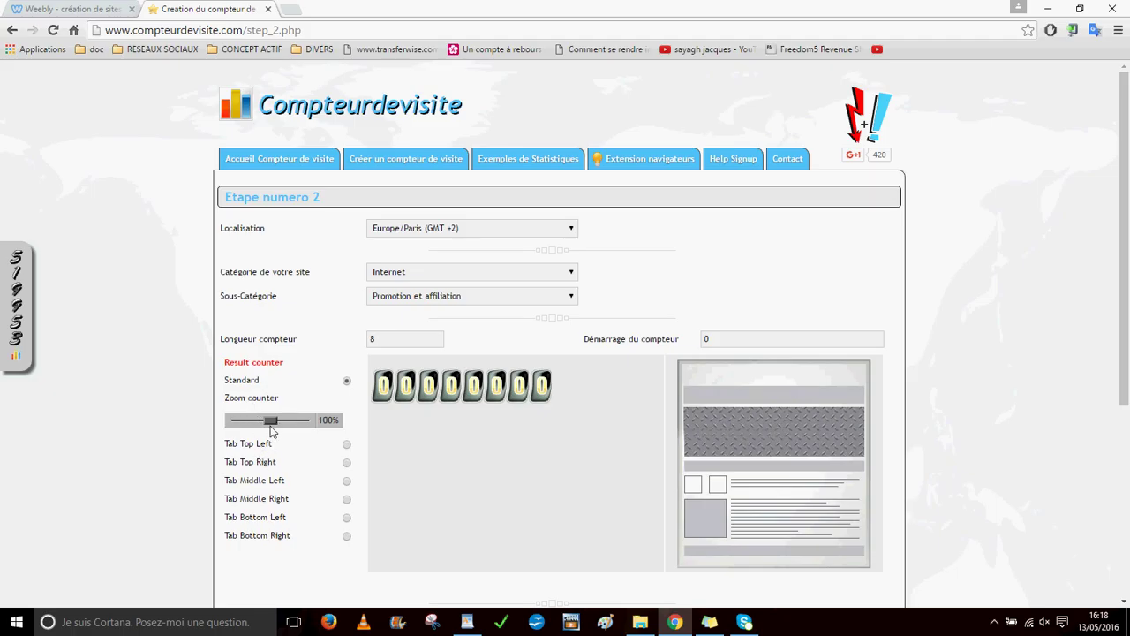
Set the counter zoom to 92% and its position to Tab Top Right
drag(273, 424, 303, 426)
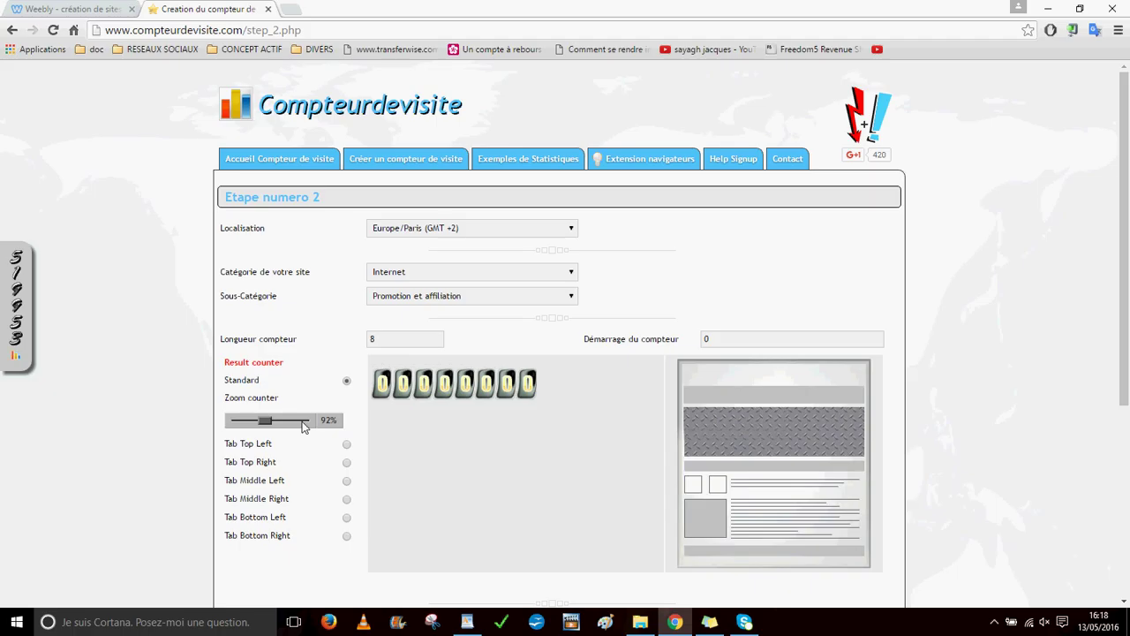
click(348, 445)
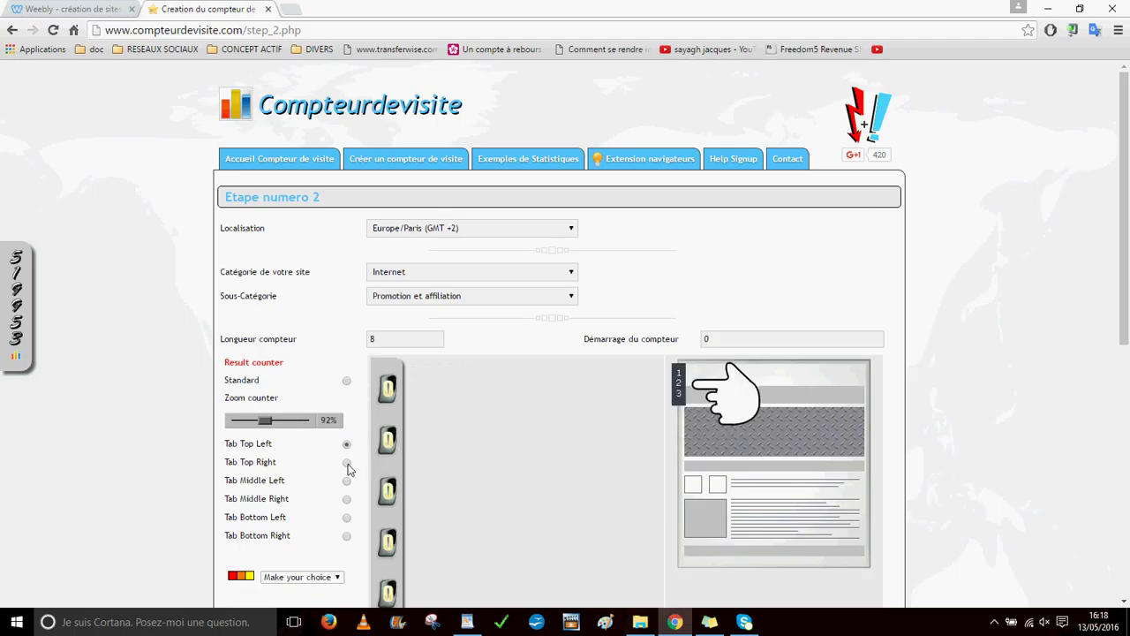
click(348, 464)
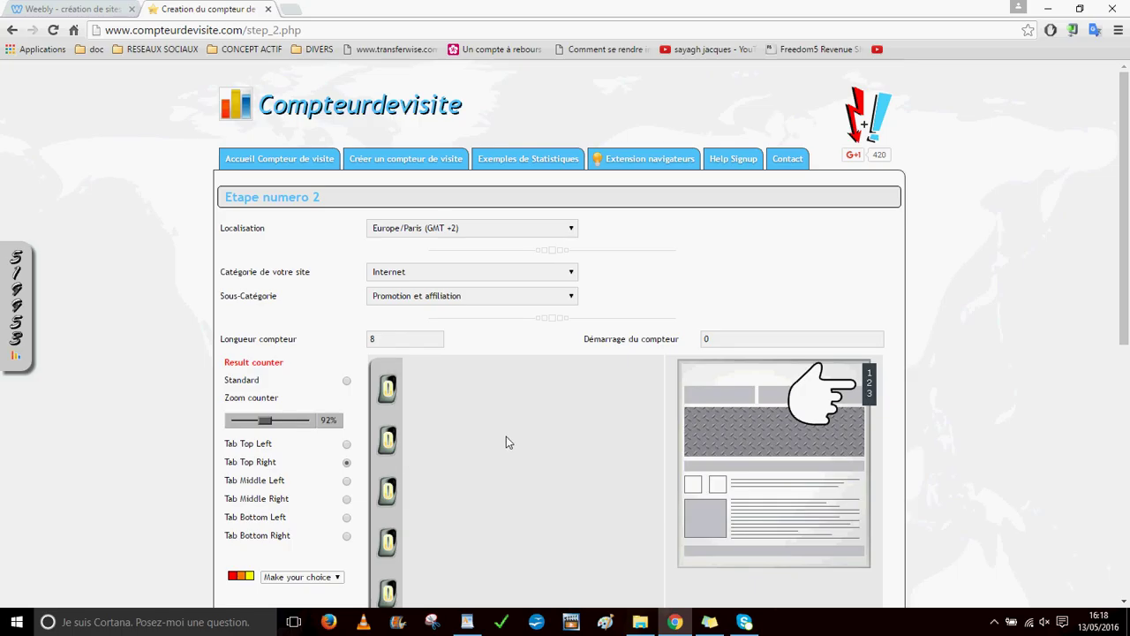
Set the counter tab's background color to bright green, #7FFF00
scroll(404, 512, down, 2)
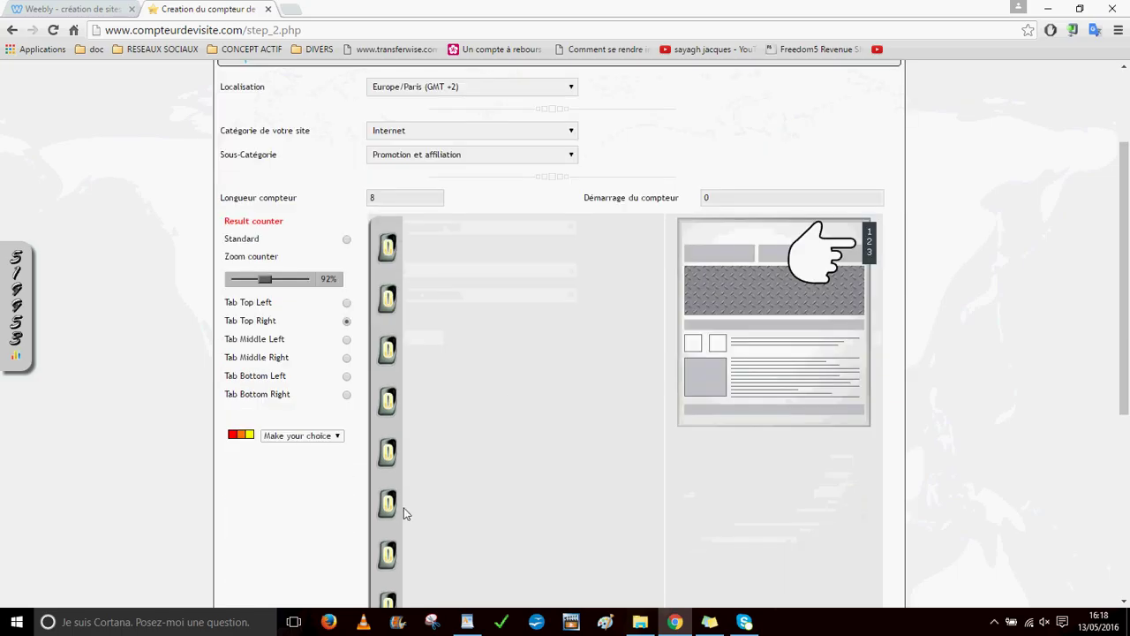
click(326, 436)
click(291, 368)
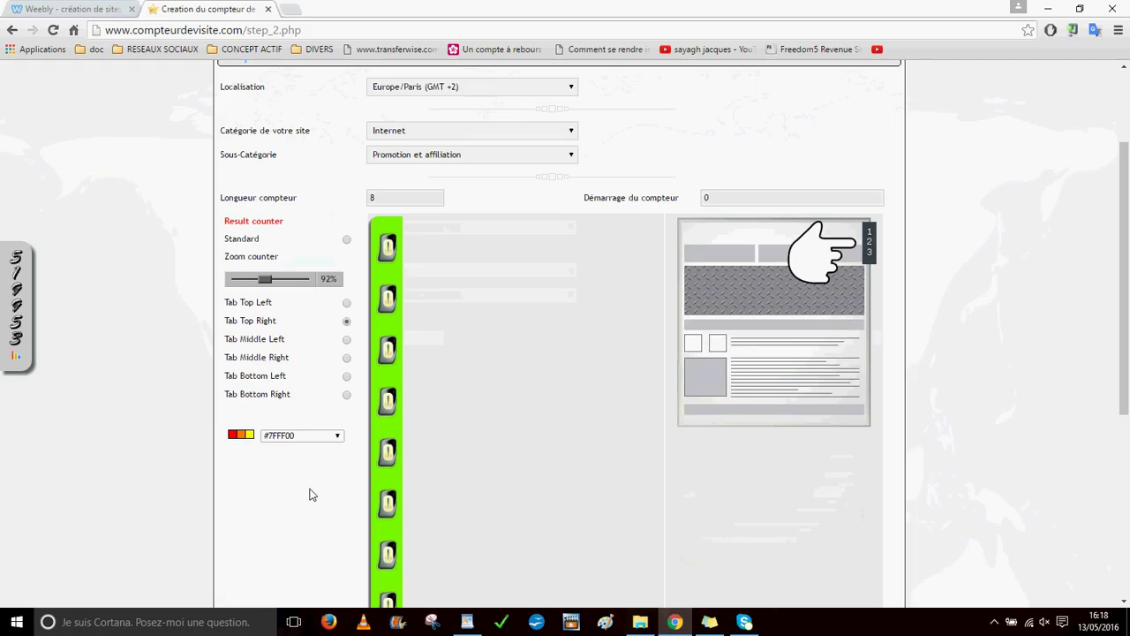
Keep the Compteur de visites and Public stats options and submit the counter settings
scroll(286, 482, down, 2)
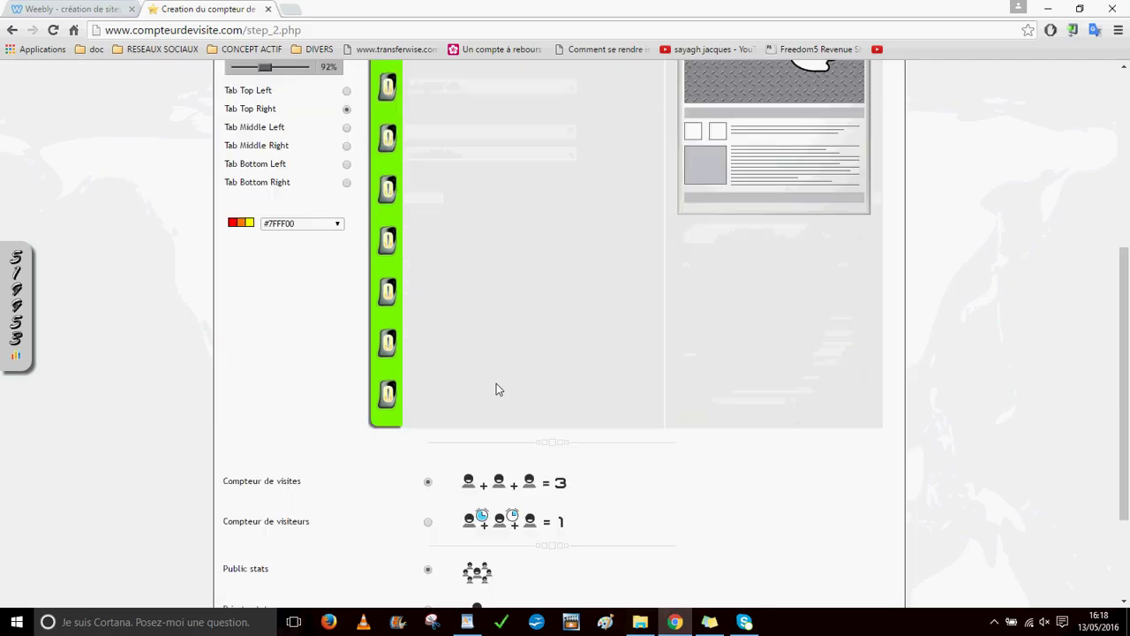
scroll(435, 389, down, 2)
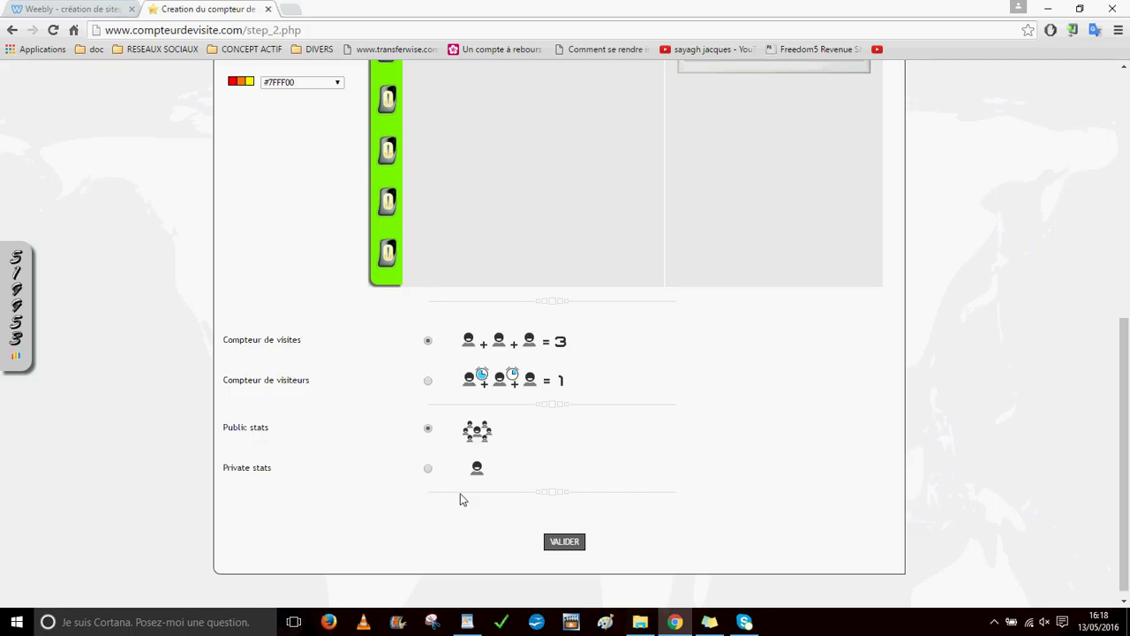
click(567, 543)
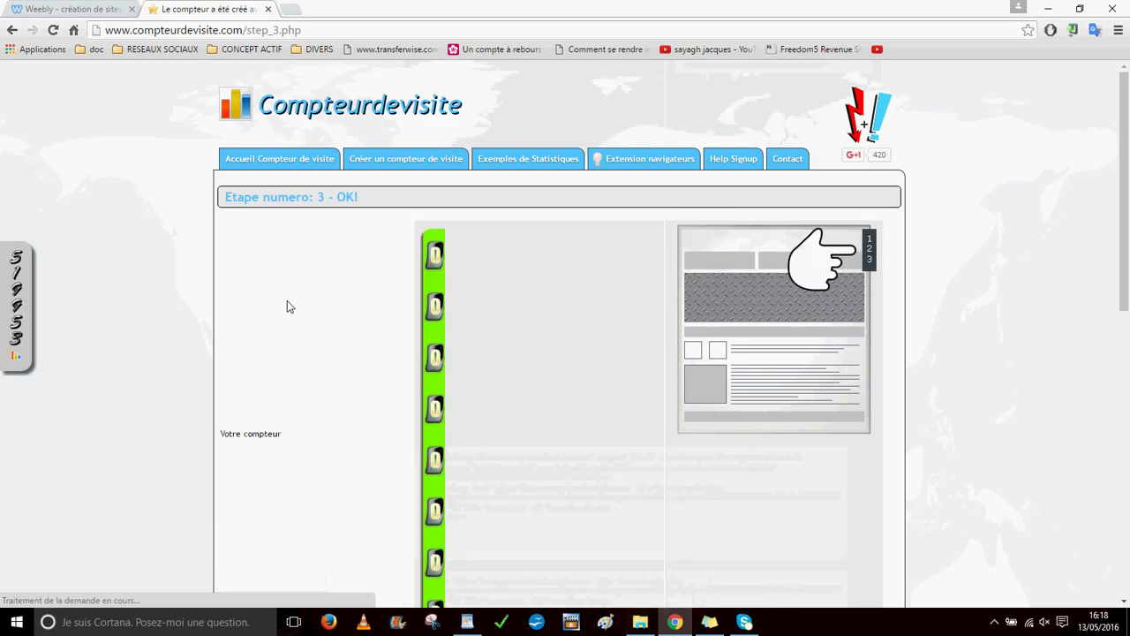
Copy the full JavaScript version of the generated counter code
scroll(156, 291, down, 2)
scroll(156, 292, down, 2)
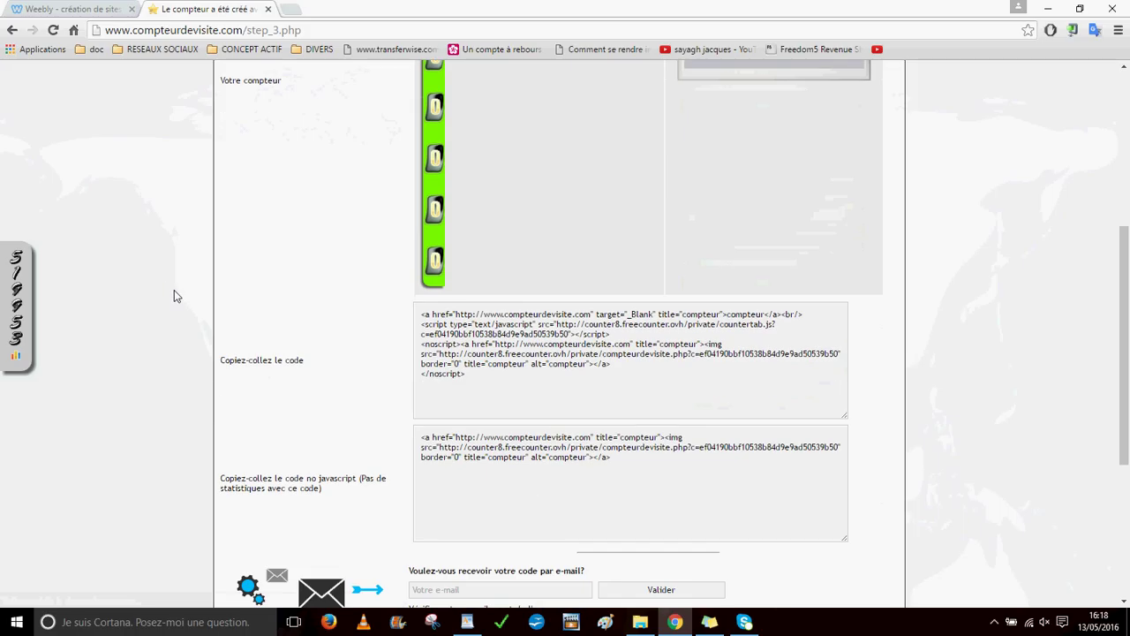
scroll(174, 291, down, 2)
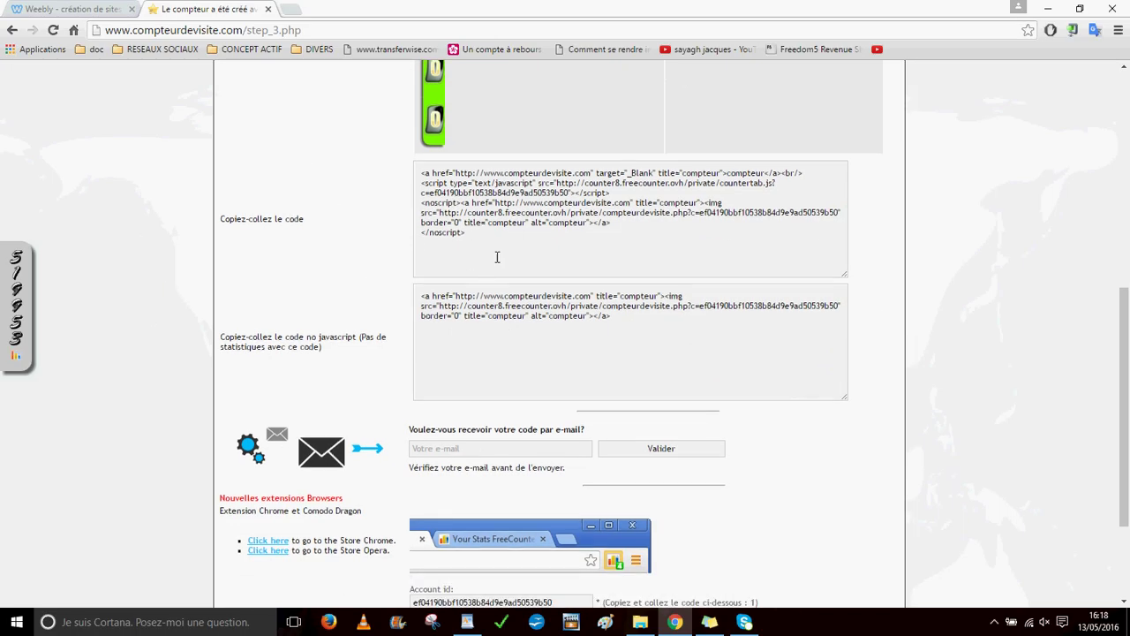
click(482, 206)
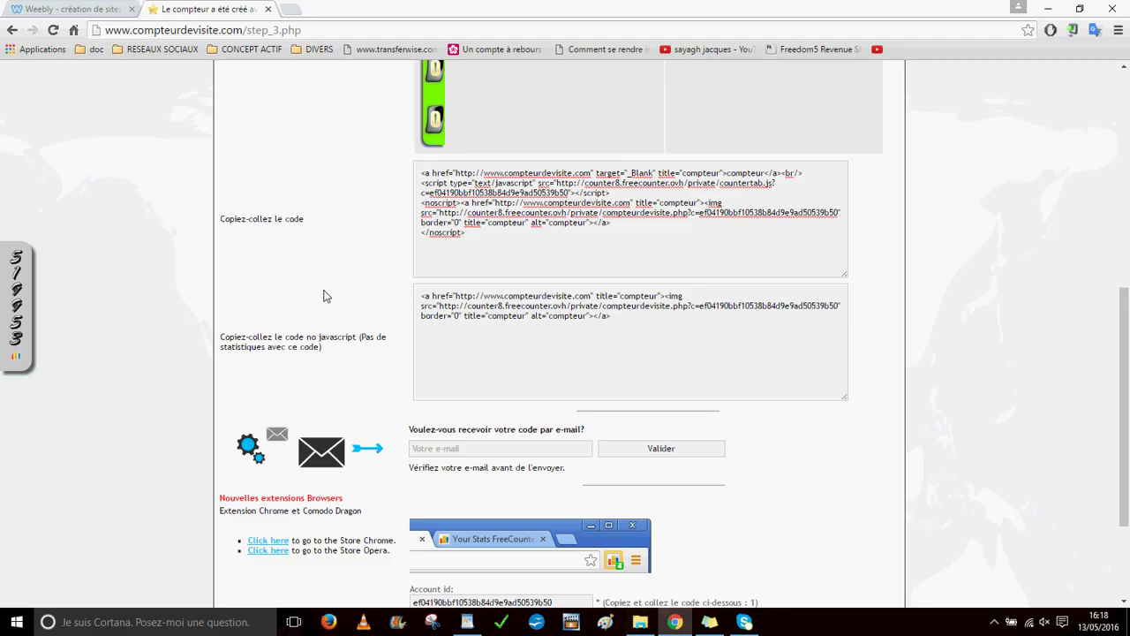
drag(491, 246, 418, 168)
right_click(468, 186)
click(500, 217)
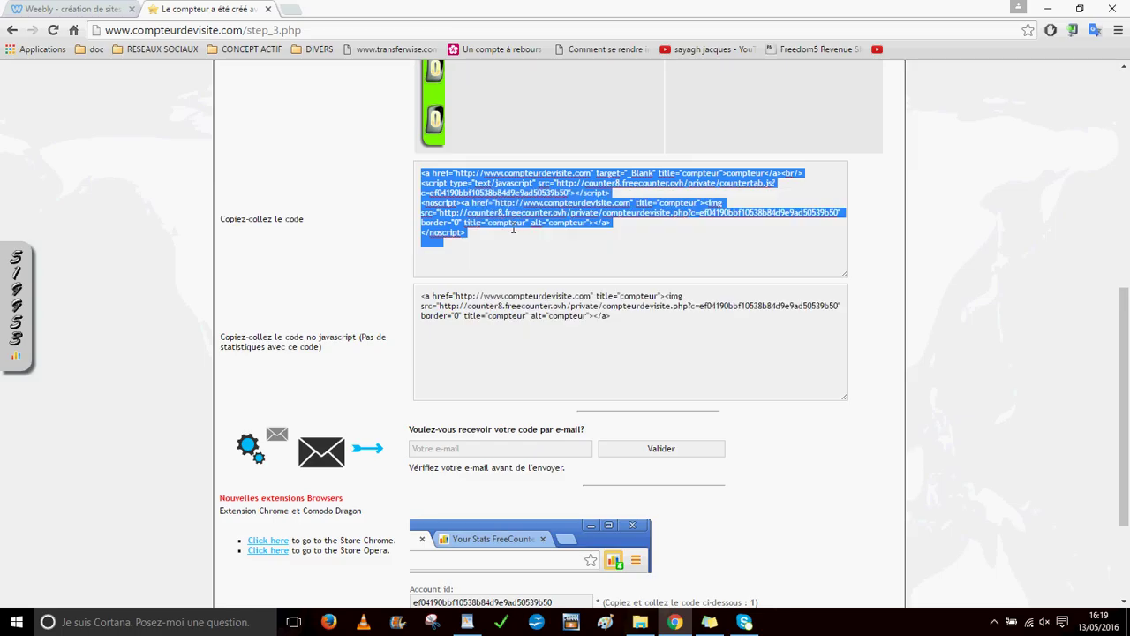
Switch to the Weebly editor and add an embed code element directly below the Traffic Monsoon banner on the home page
click(66, 8)
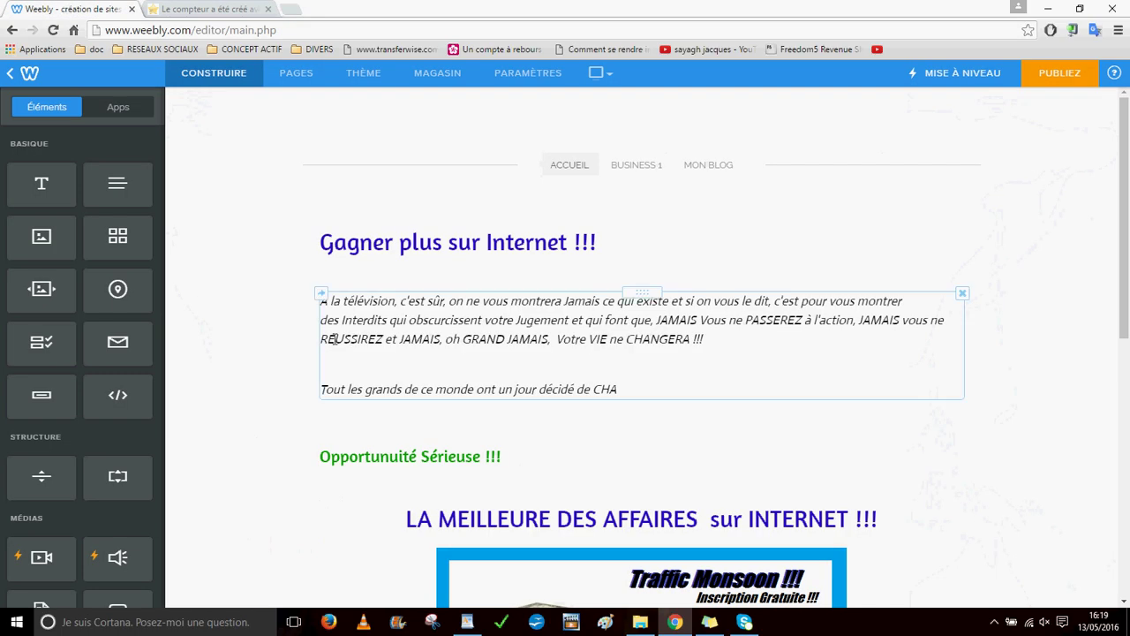
scroll(340, 335, down, 5)
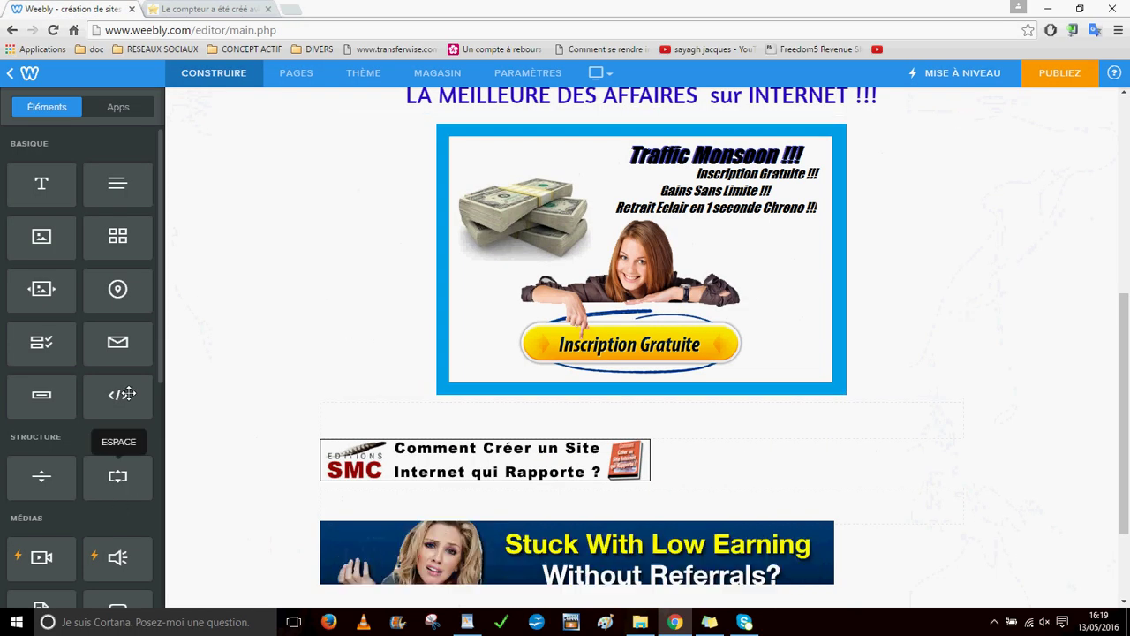
drag(122, 393, 554, 420)
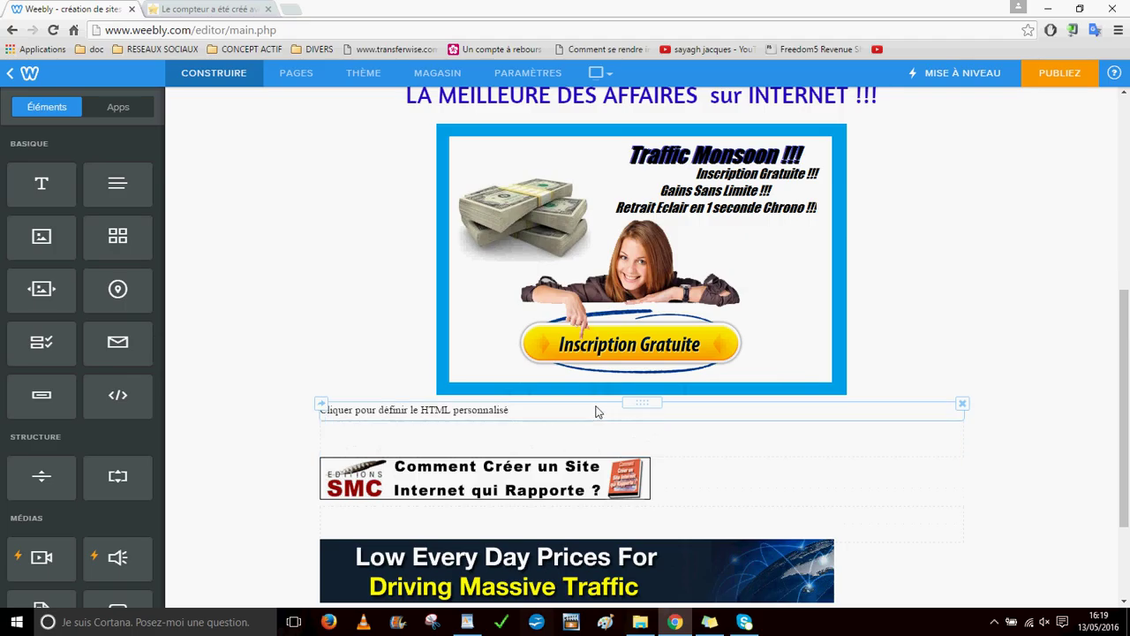
Try to embed the counter by pasting the copied JavaScript code into the custom HTML element below the Traffic Monsoon banner
click(596, 412)
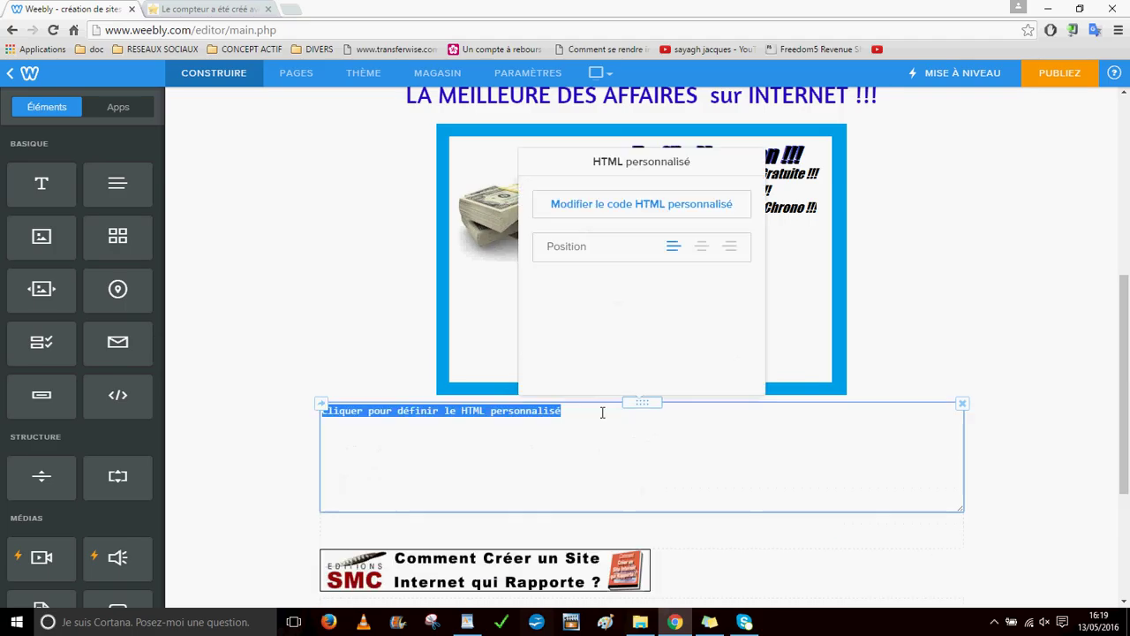
right_click(532, 435)
click(563, 261)
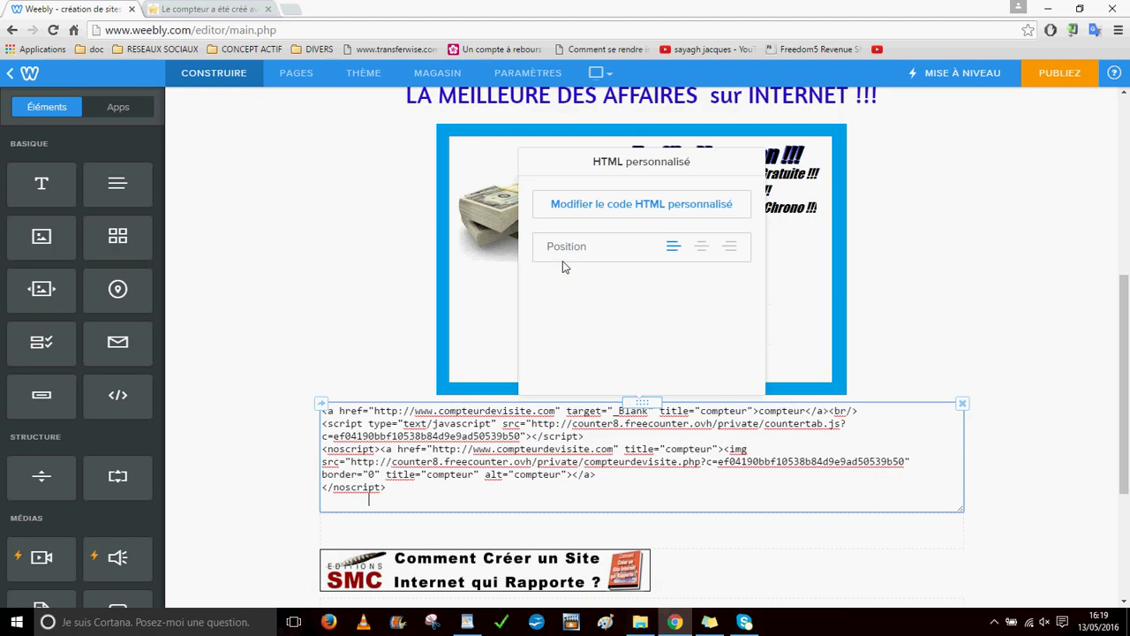
click(1055, 422)
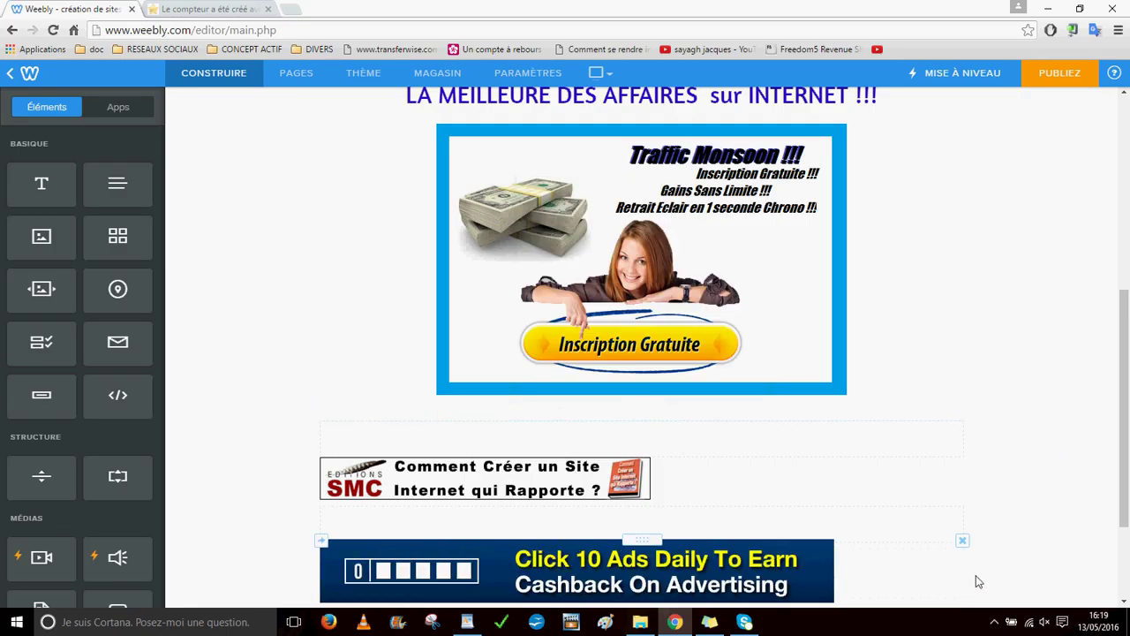
mouse_move(1125, 370)
mouse_down()
mouse_move(1126, 418)
mouse_move(1126, 365)
mouse_up()
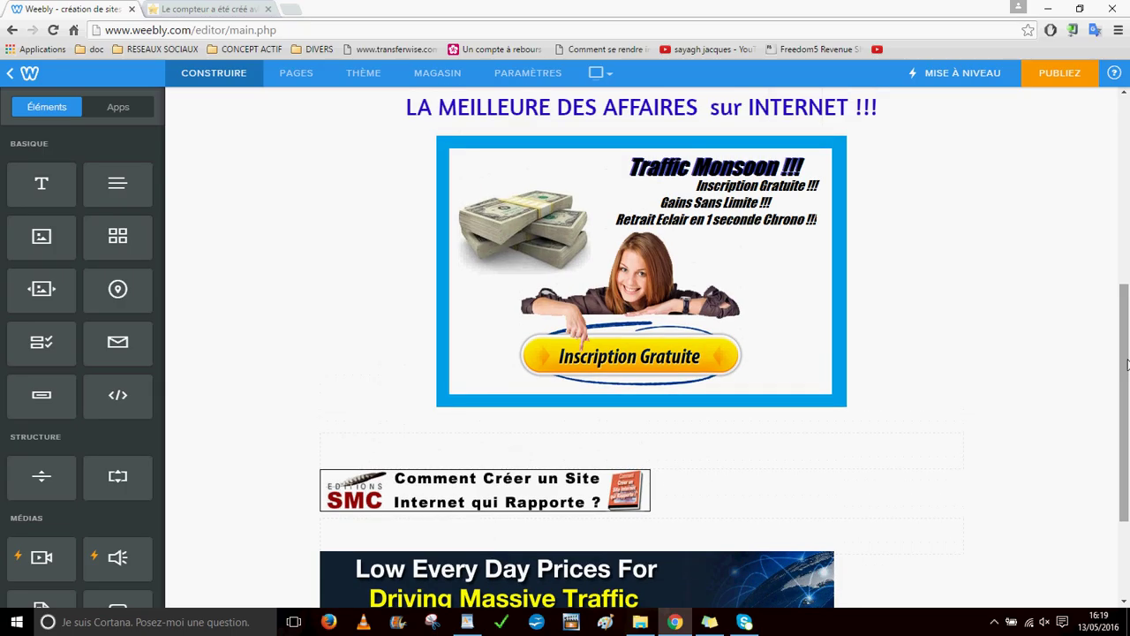
Switch to the compteurdevisite.com page and copy the full no-JavaScript version of the counter code
click(187, 8)
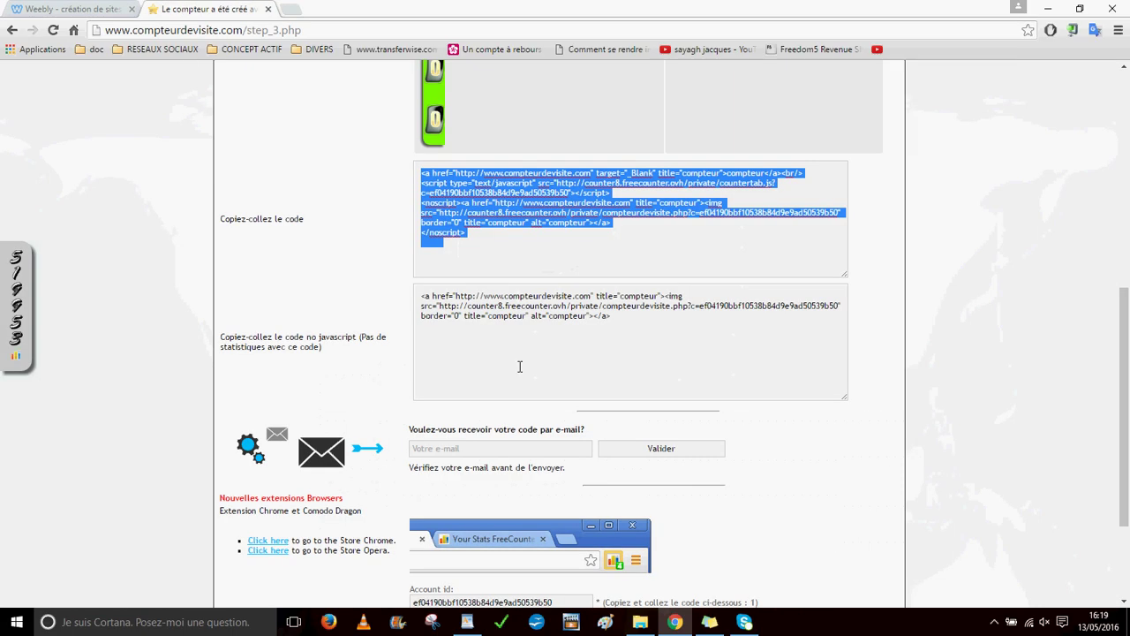
drag(649, 337, 423, 300)
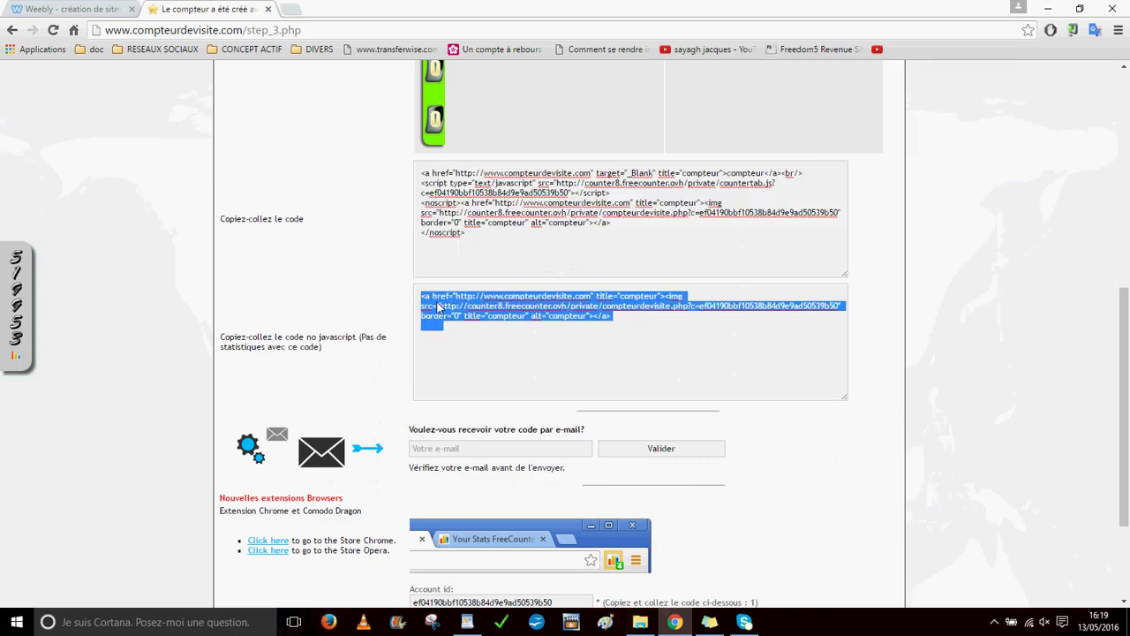
right_click(481, 296)
click(492, 331)
Return to the Weebly editor and delete the custom HTML element below the Traffic Monsoon banner
click(71, 10)
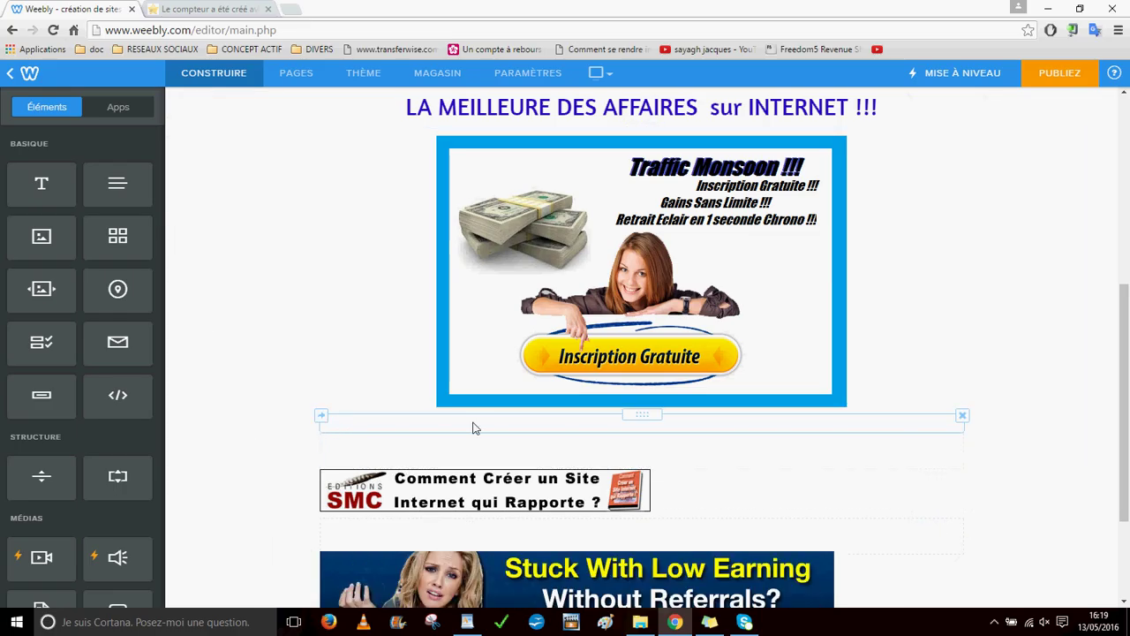
click(962, 415)
click(923, 372)
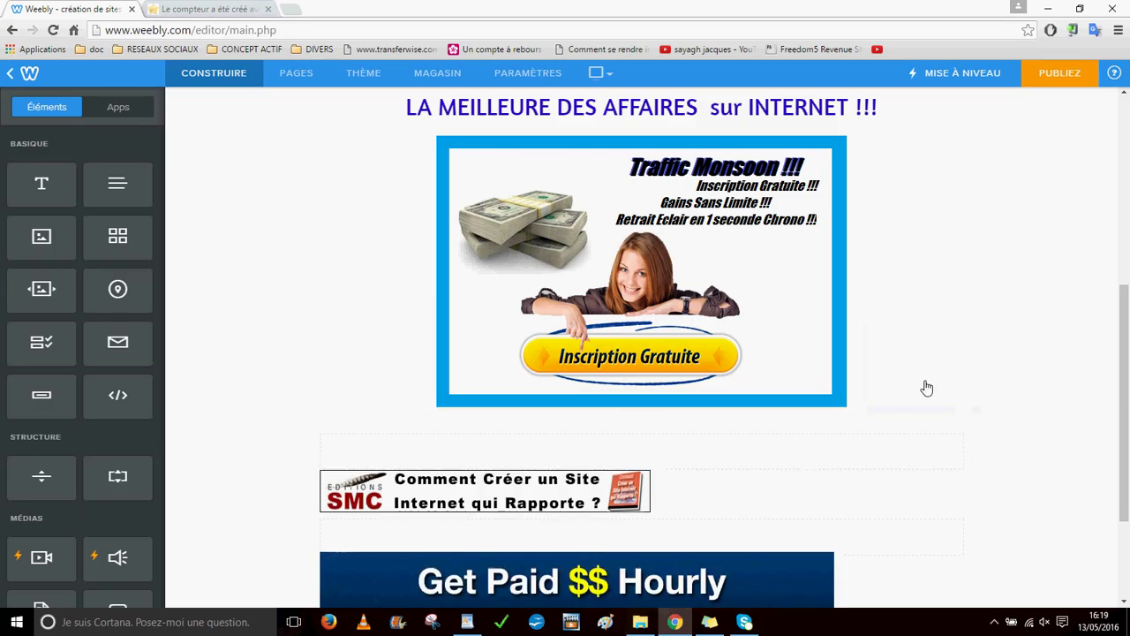
Add a new embed code element below the Traffic Monsoon banner and paste the no-JavaScript counter code into it
drag(145, 392, 479, 429)
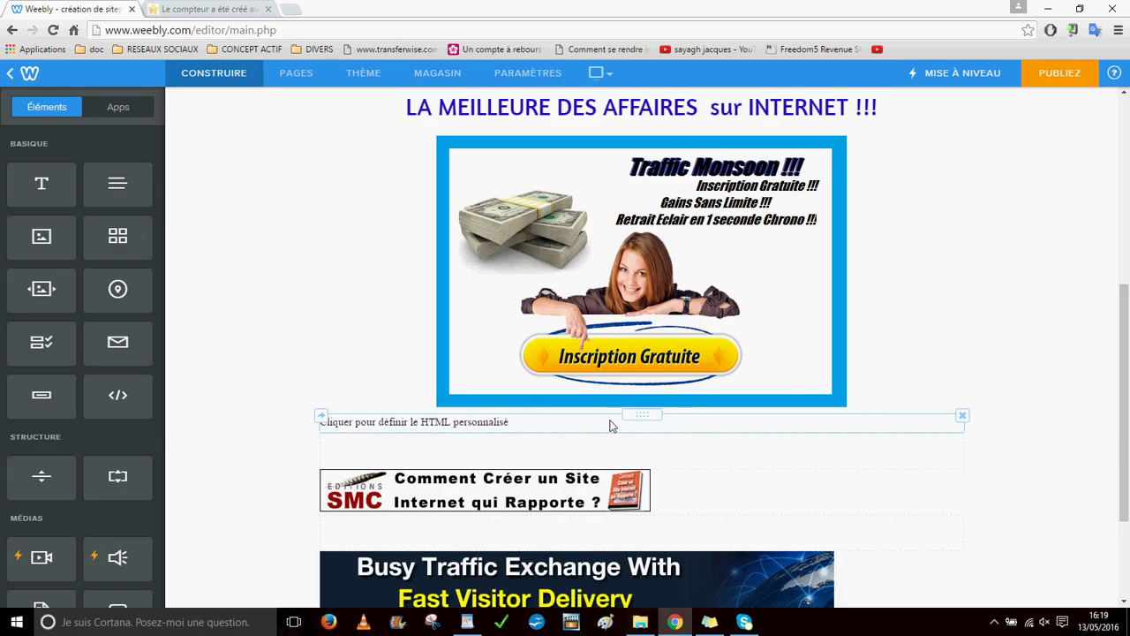
click(517, 425)
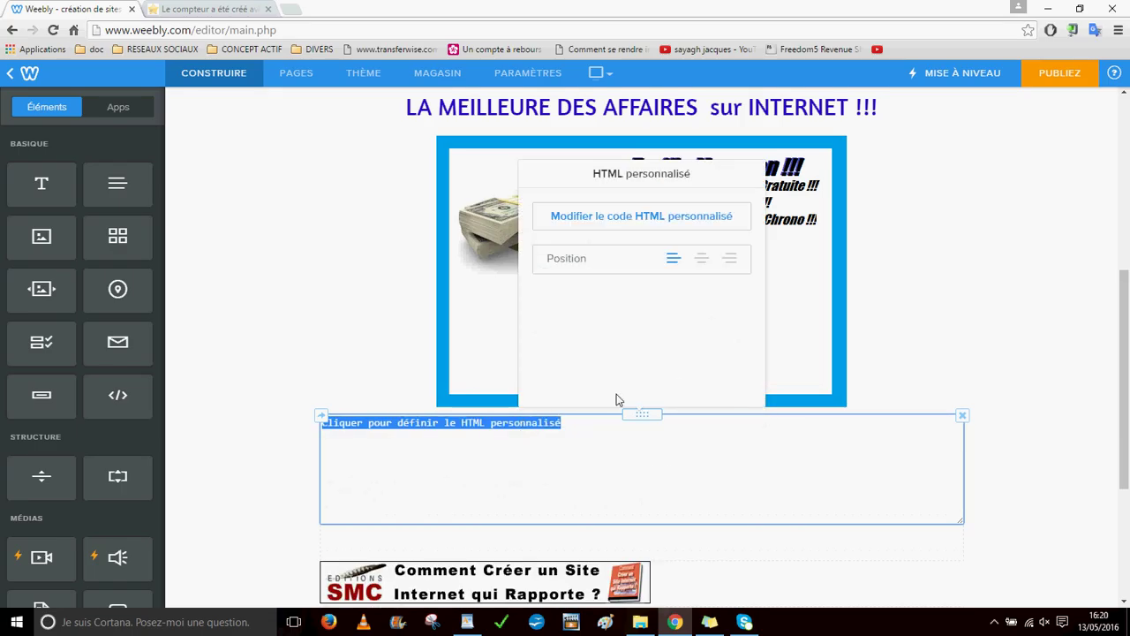
right_click(561, 455)
click(585, 295)
click(213, 382)
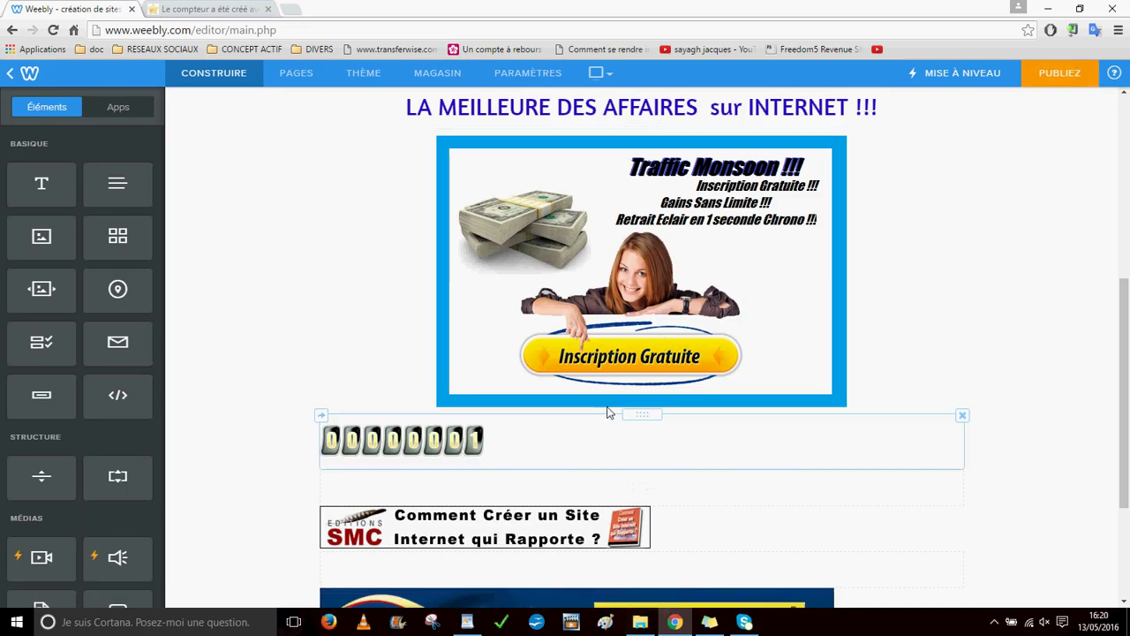
Try the counter above the "Gagner plus sur Internet !!!" heading and place it below the last advertising banner
drag(649, 419, 776, 184)
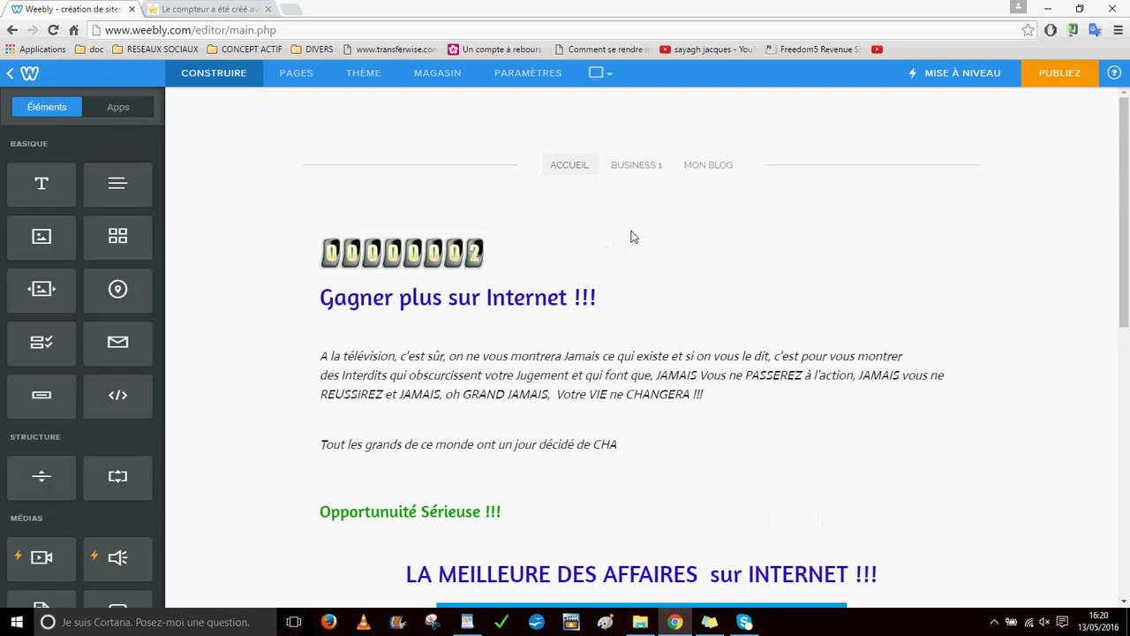
drag(641, 227, 646, 532)
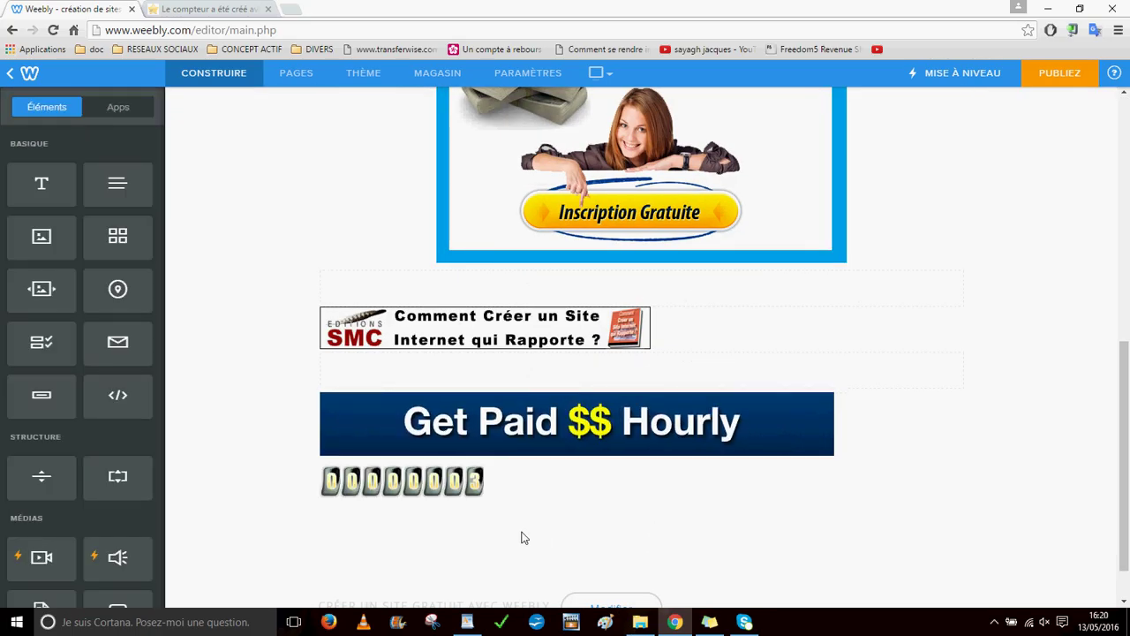
Publish the site with the counter on its home page
click(1060, 74)
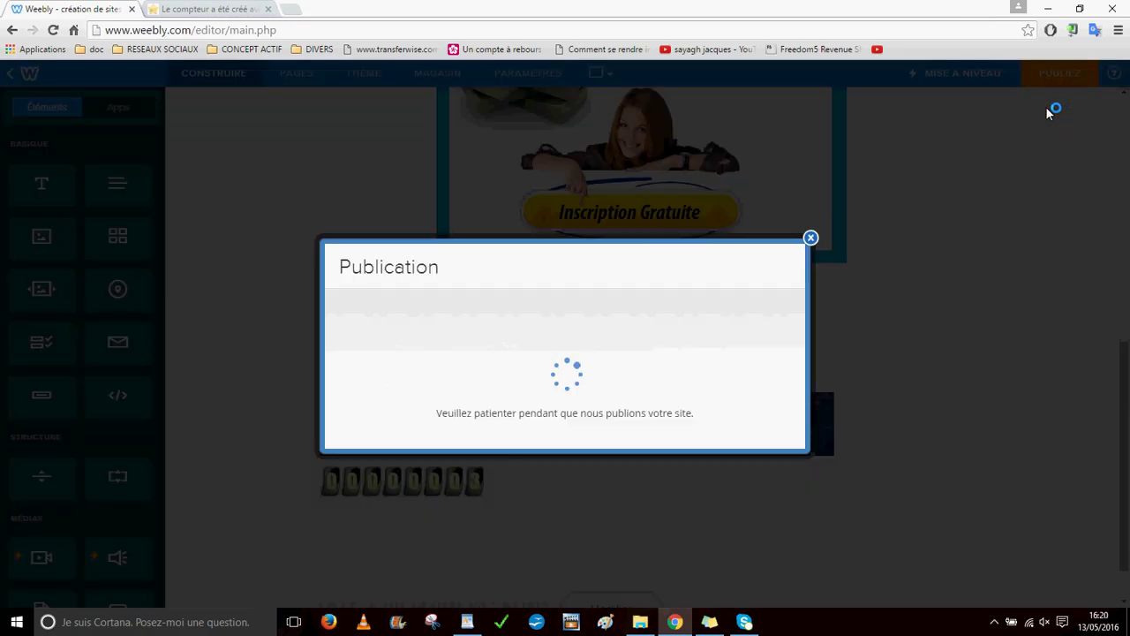